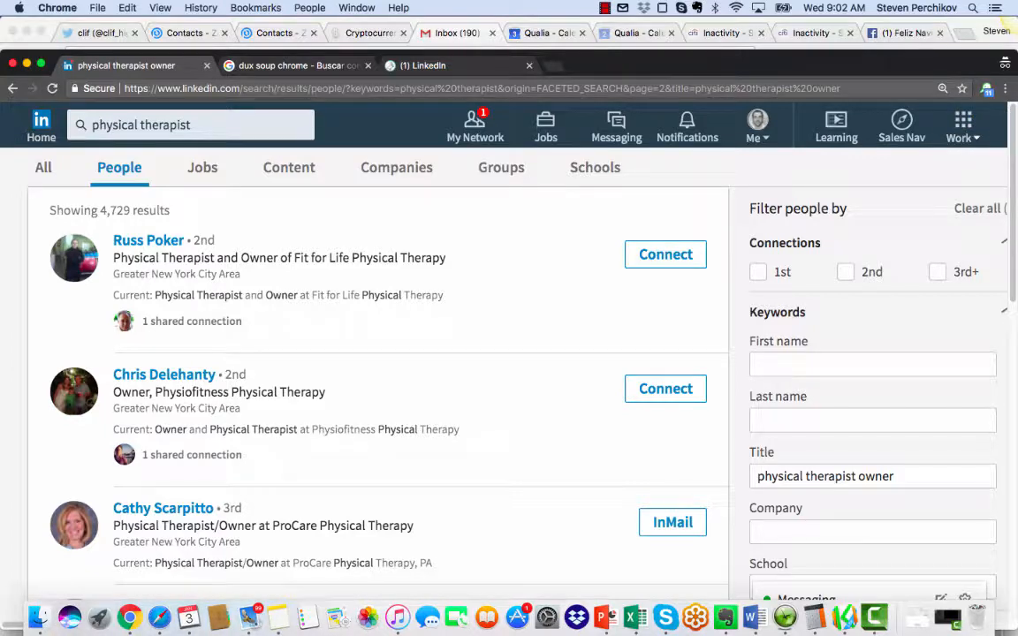
Step: Look over the physical therapist owner search results and the actions offered by the Dux-Soup extension
scroll(378, 380, down, 3)
scroll(378, 379, up, 3)
click(986, 89)
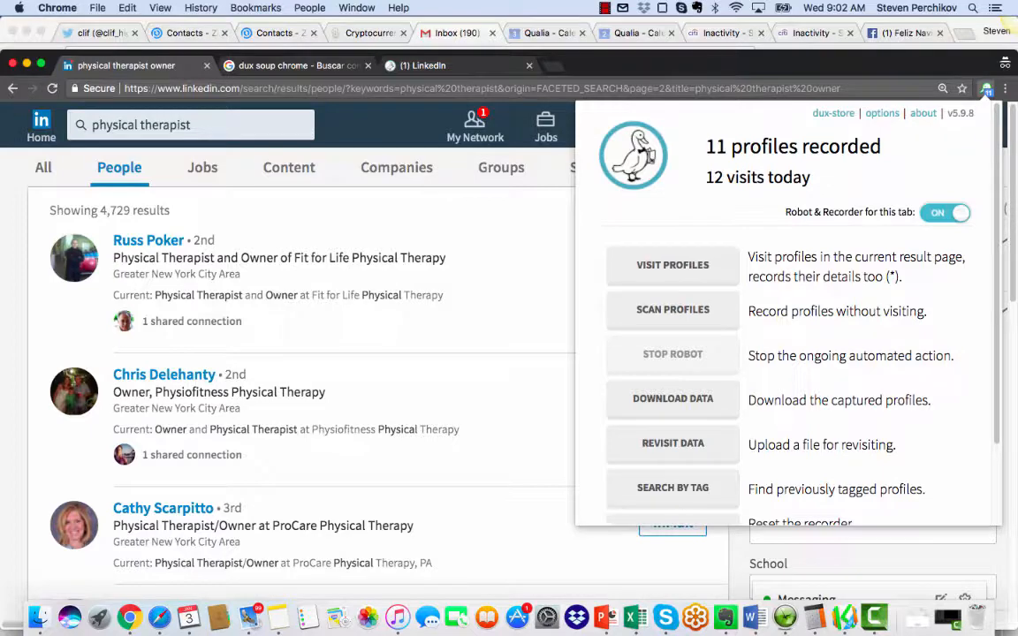
click(629, 90)
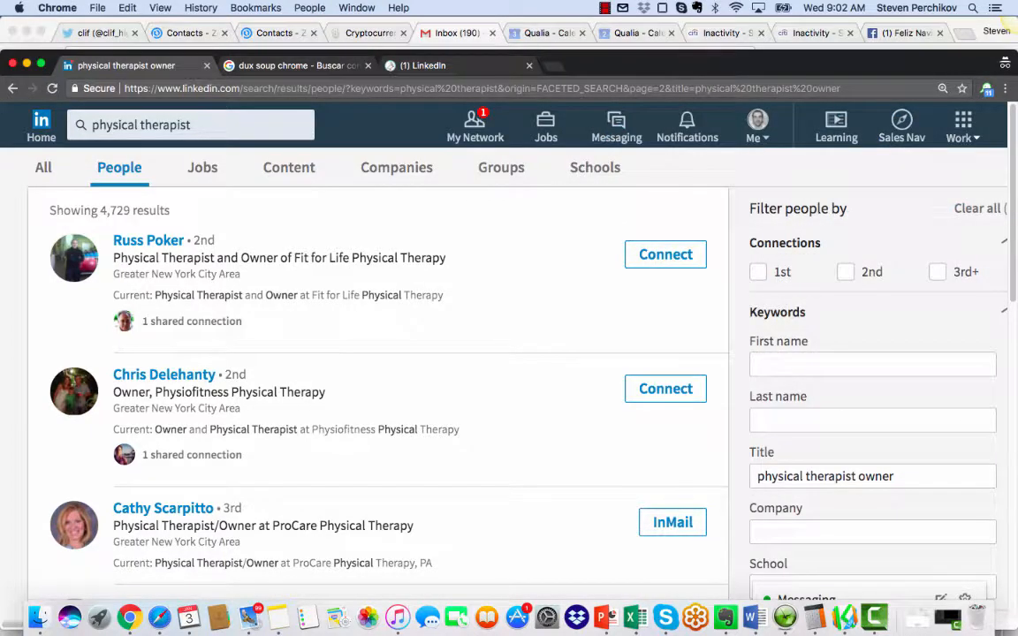
scroll(377, 371, down, 3)
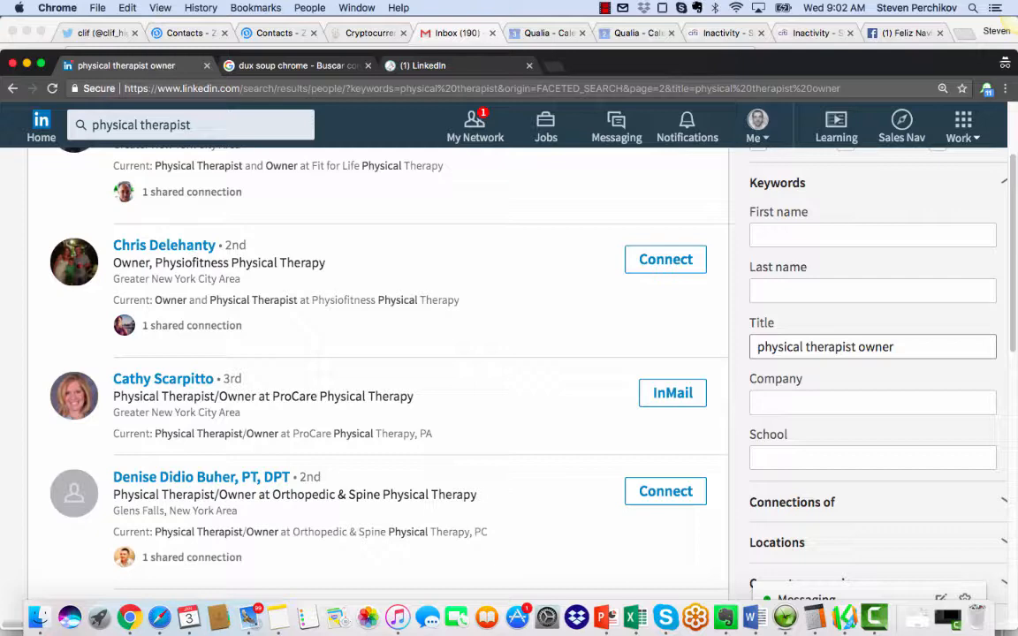
scroll(377, 371, up, 3)
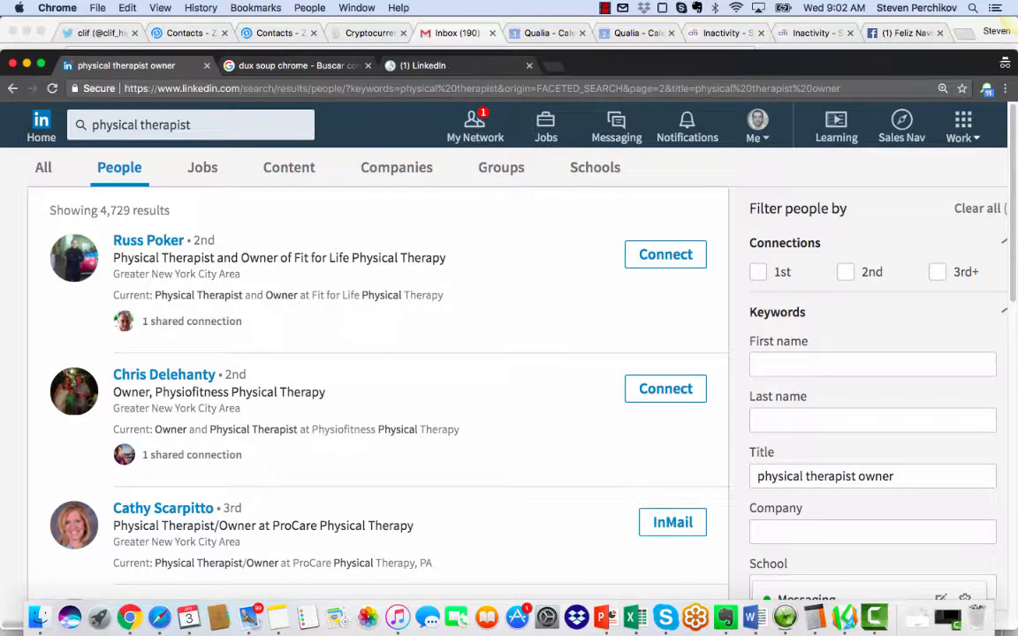
Step: Begin a Dux-Soup visit of the search result profiles and open the auto-visit settings from its review prompt
click(986, 88)
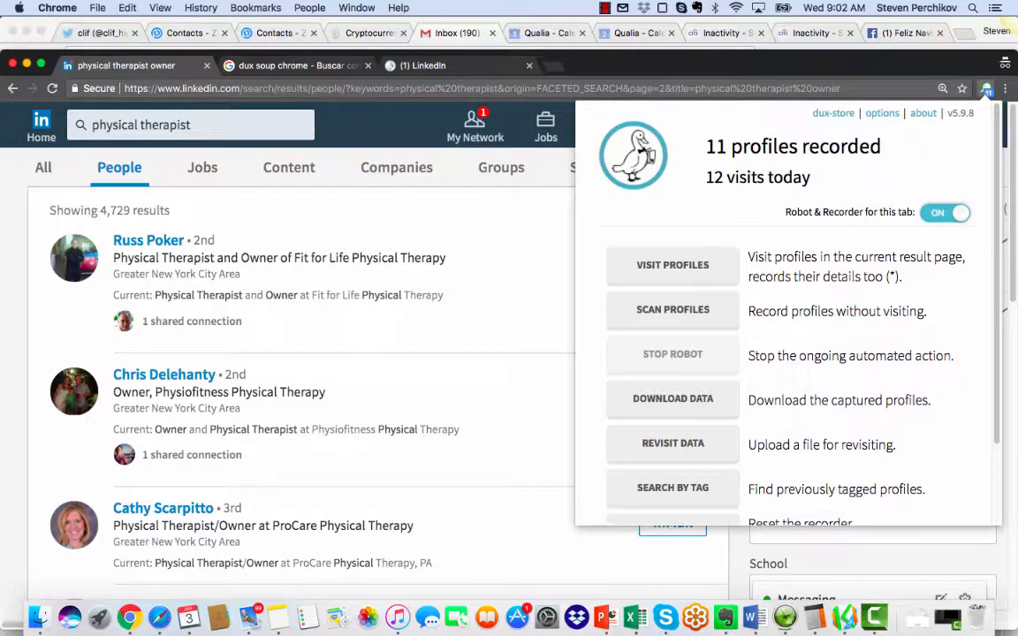
scroll(786, 314, down, 1)
scroll(786, 314, down, 2)
scroll(786, 314, up, 3)
click(671, 264)
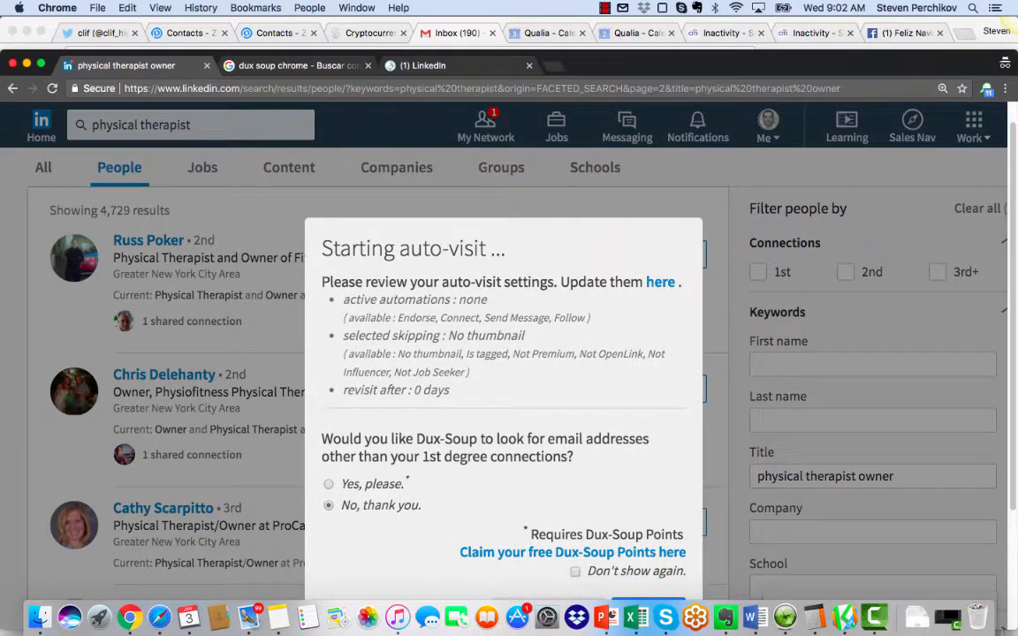
click(660, 282)
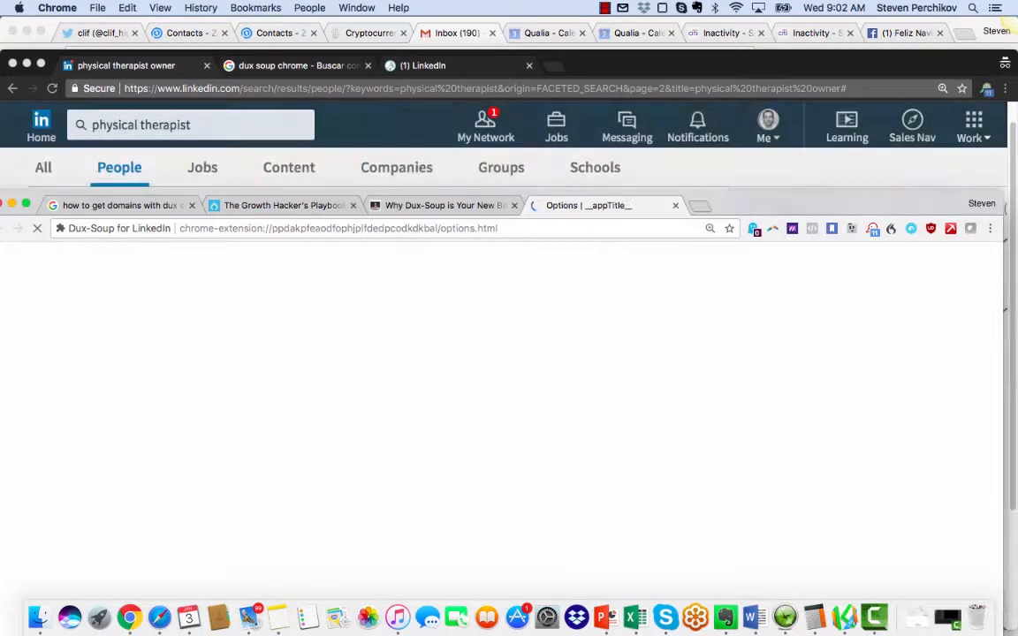
Step: Examine the Dux-Soup options for connection requests, personalised messages, tagging and the Profile Skipper
scroll(488, 424, down, 3)
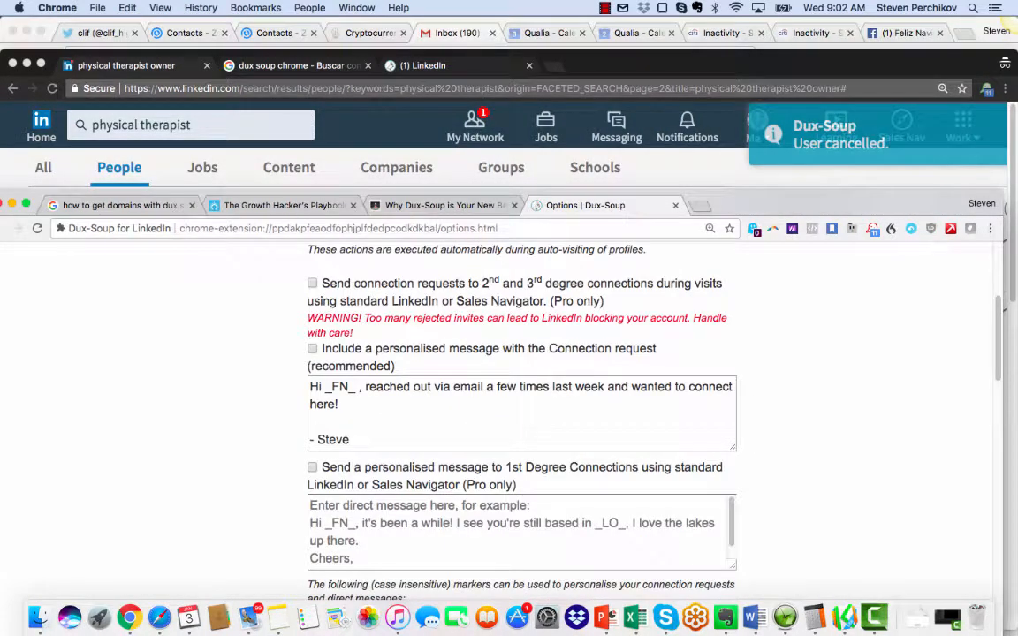
scroll(521, 416, down, 1)
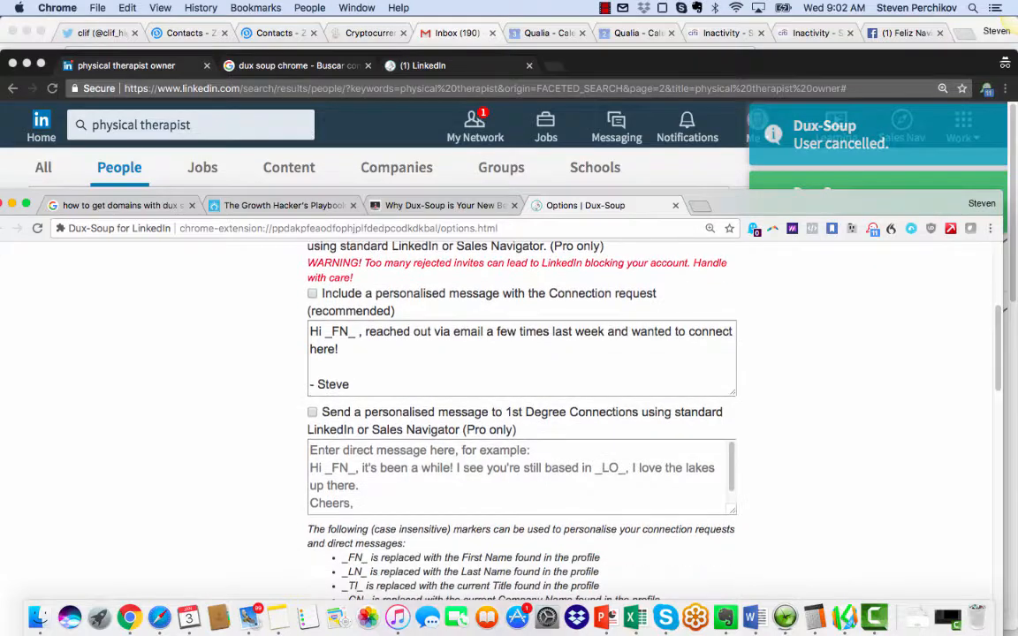
scroll(521, 415, down, 5)
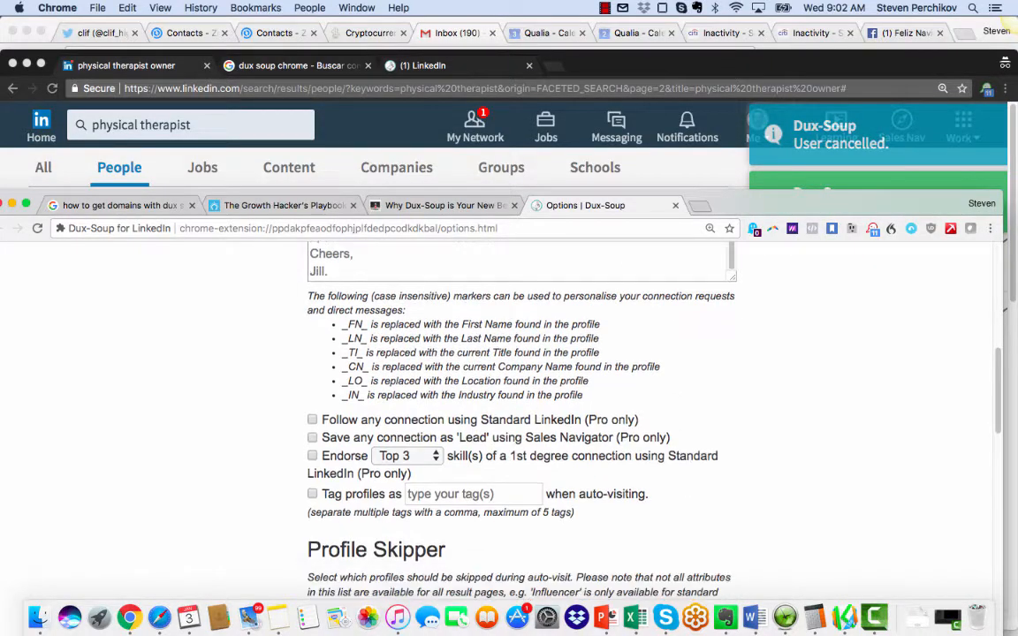
scroll(521, 415, down, 3)
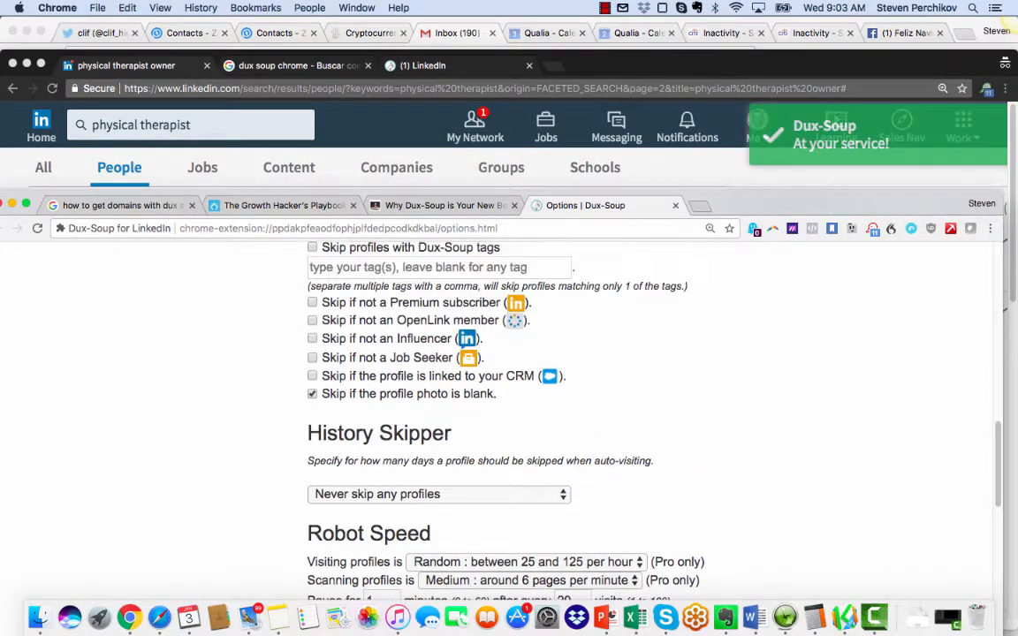
scroll(521, 415, up, 1)
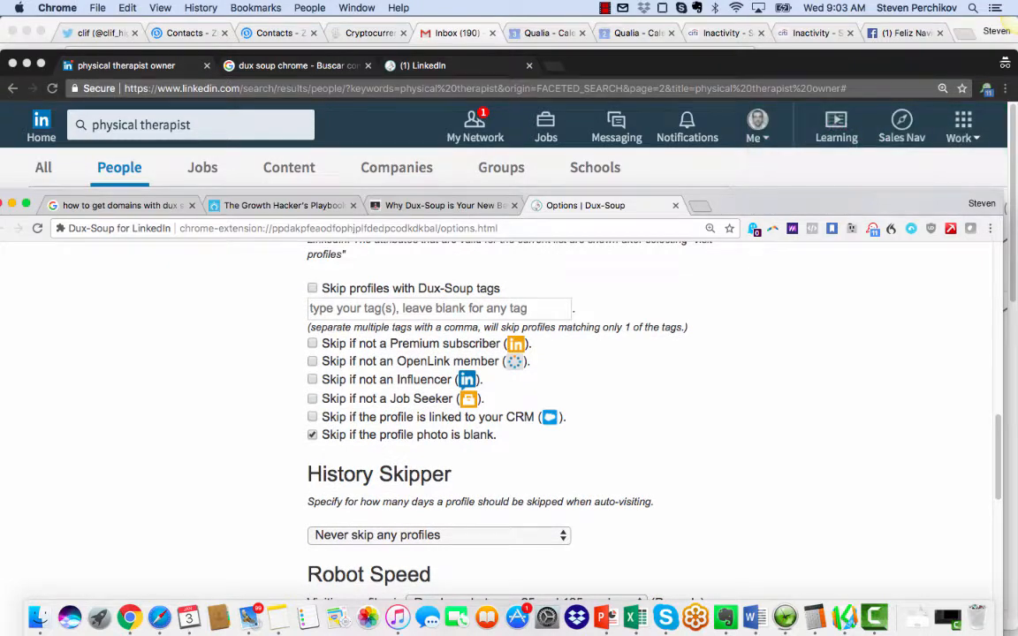
scroll(521, 415, up, 2)
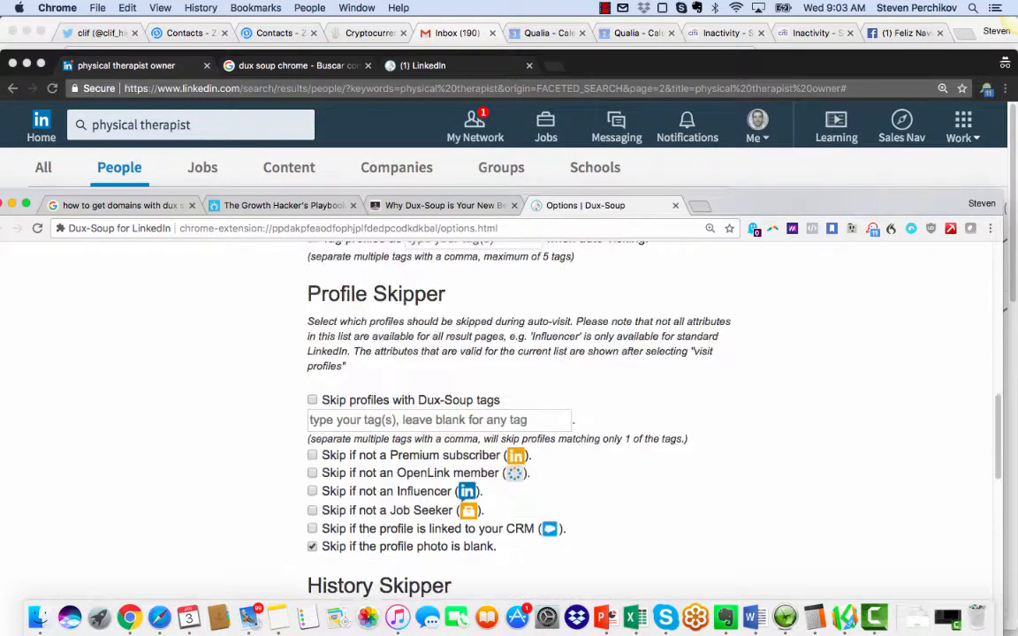
scroll(521, 416, down, 1)
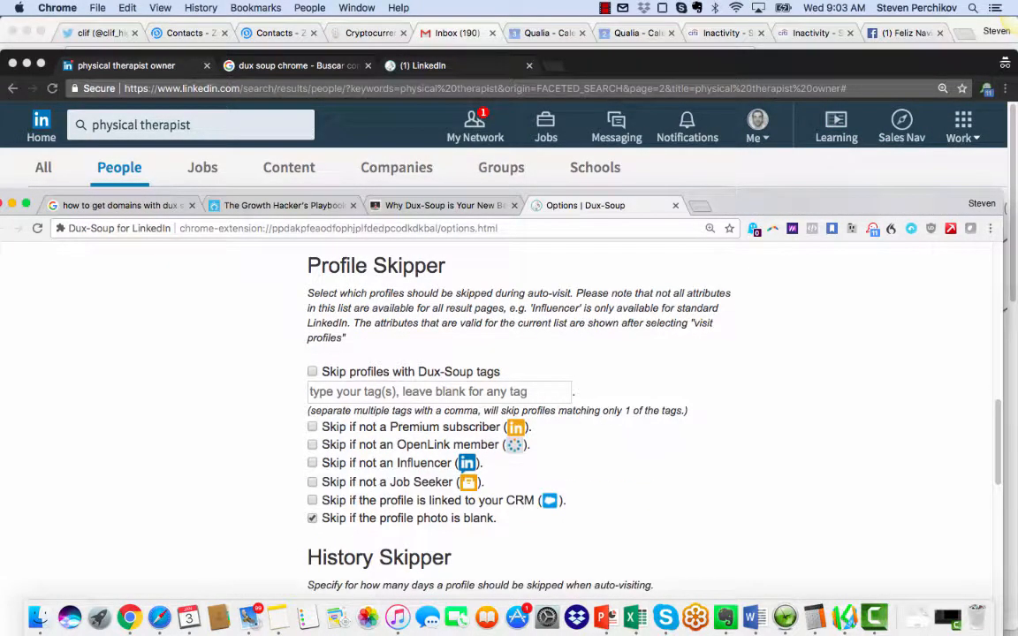
Step: Examine the Robot Speed settings and the skip periods available in the History Skipper
scroll(521, 415, down, 8)
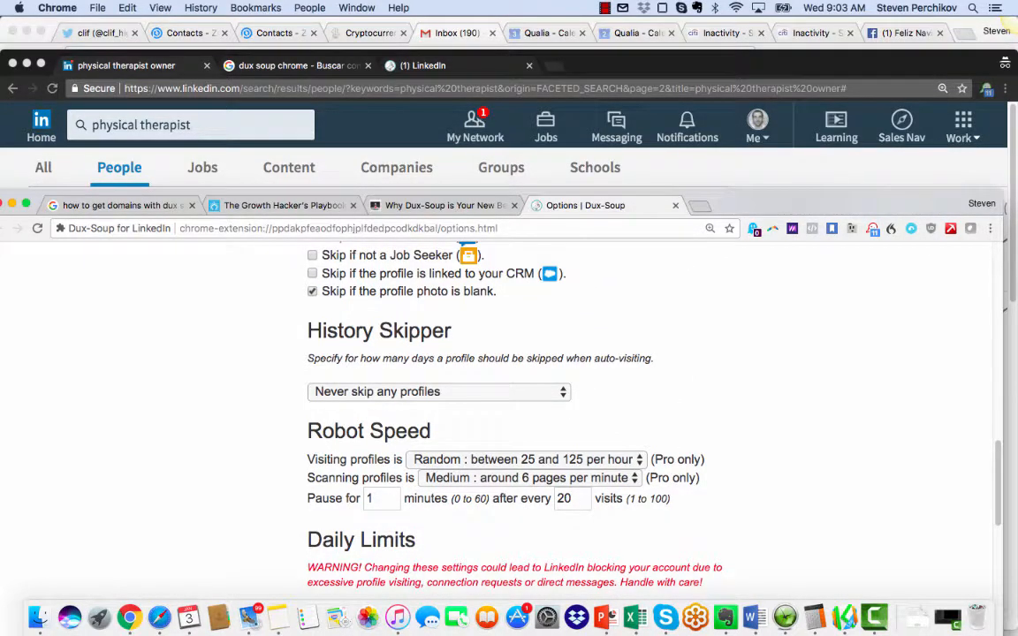
scroll(522, 416, down, 5)
scroll(521, 415, up, 1)
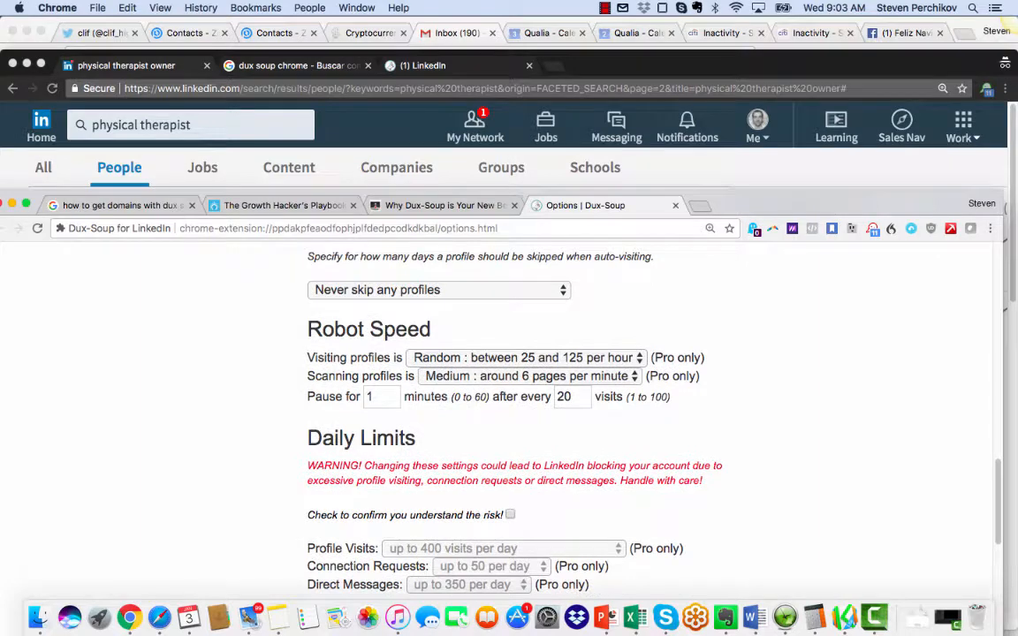
scroll(521, 415, down, 2)
scroll(588, 378, up, 1)
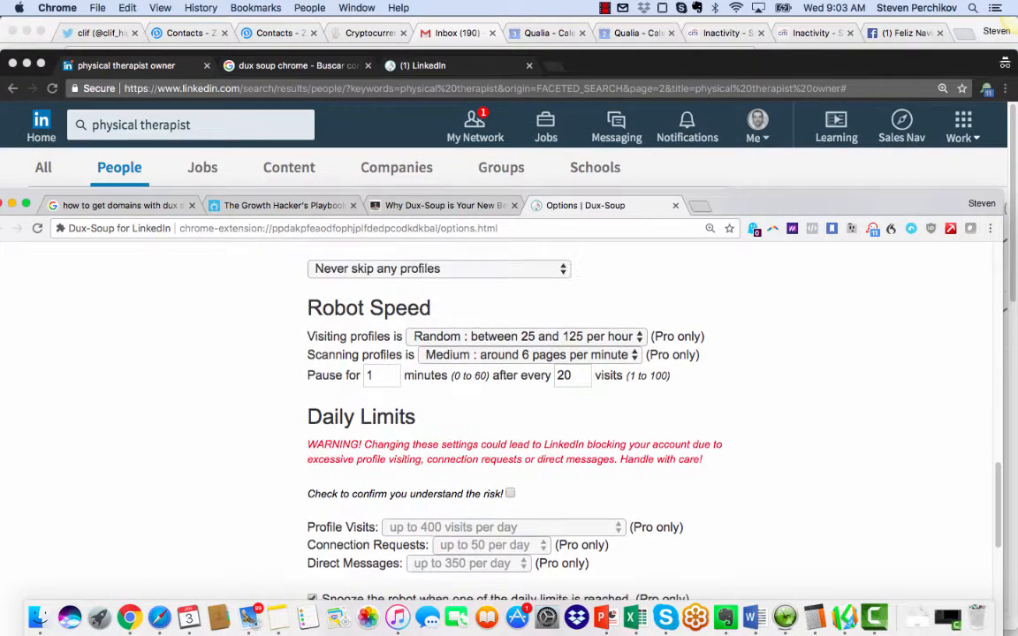
click(439, 269)
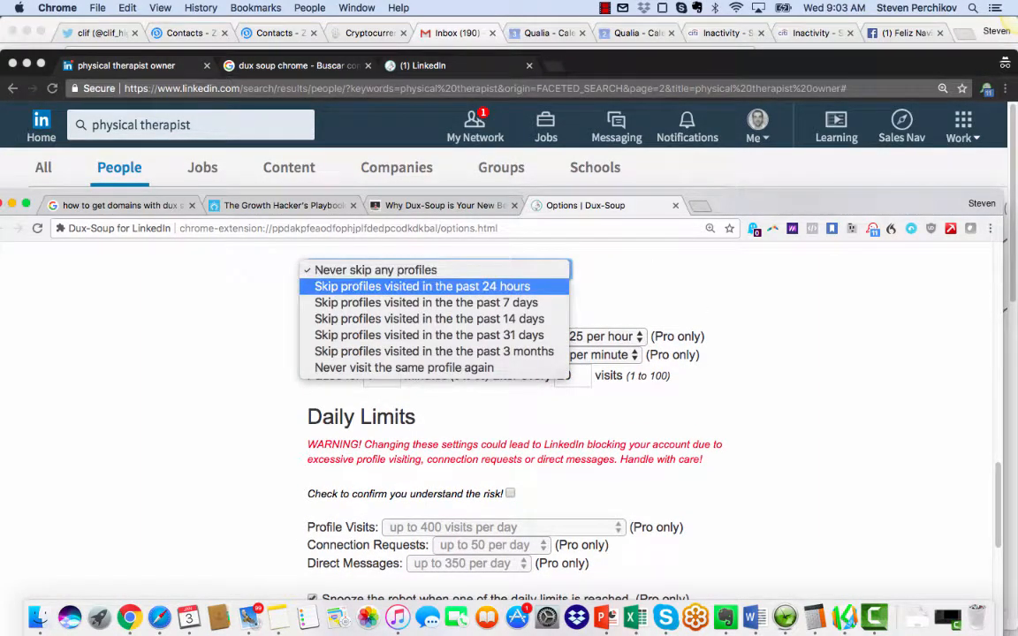
click(619, 293)
Step: Review the Daily Limits, Data File Format and Browser Performance options and return to the LinkedIn search results
scroll(521, 415, down, 5)
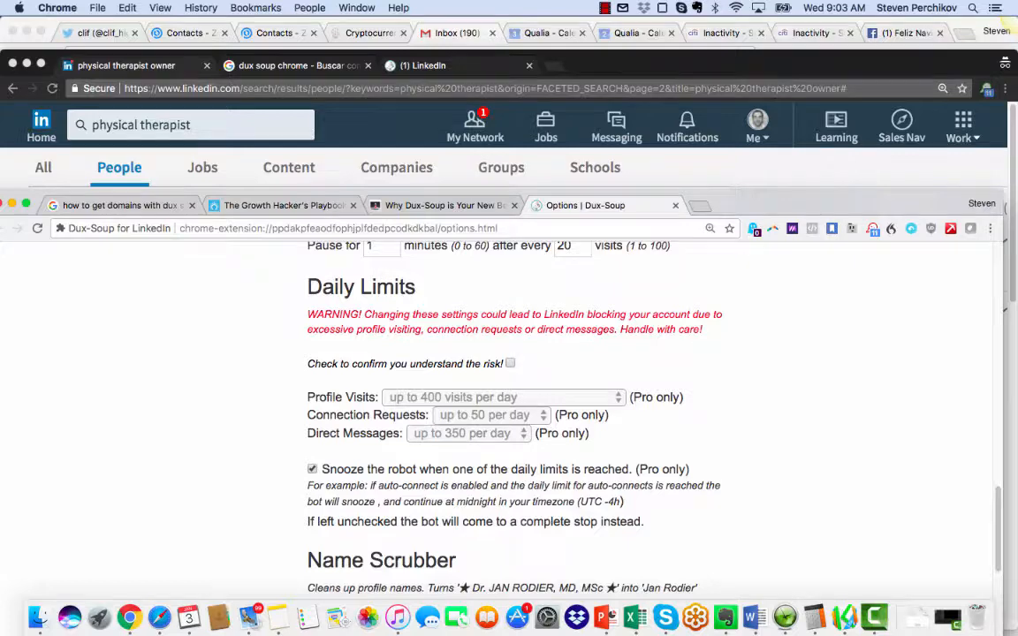
scroll(521, 415, down, 5)
scroll(522, 415, down, 10)
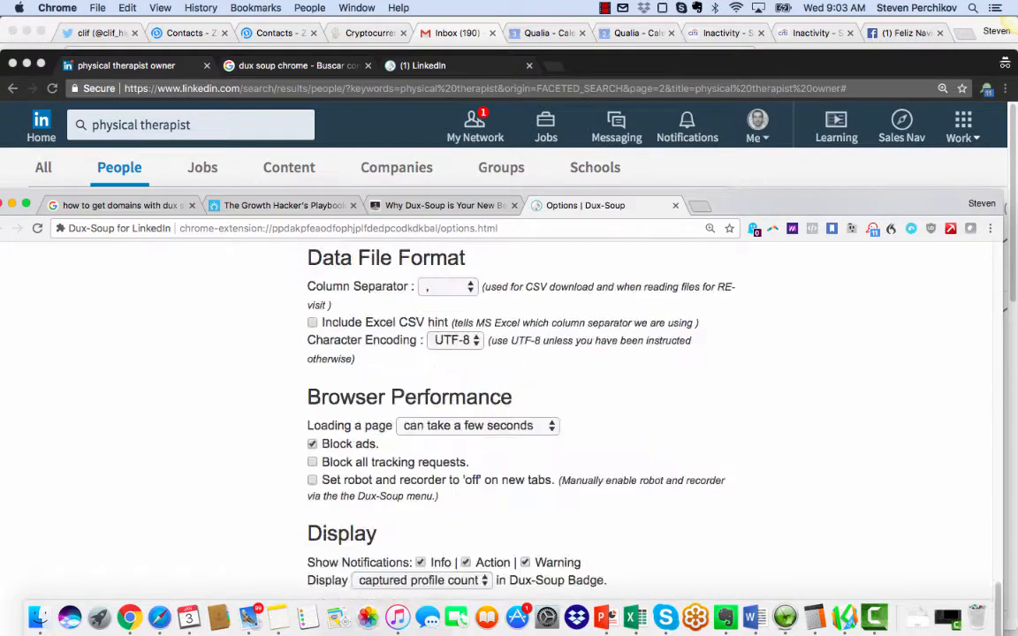
scroll(522, 415, up, 7)
key(super+grave)
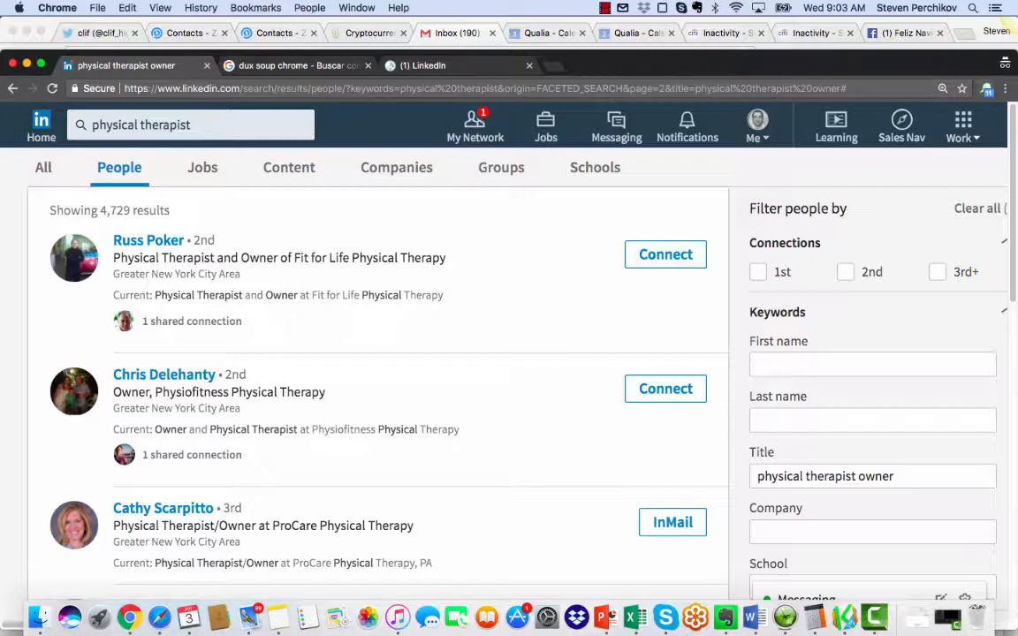
Step: Start the Dux-Soup auto-visit of the profiles on this result page, keeping the extra email lookup declined
click(987, 89)
click(673, 265)
drag(689, 65, 721, 1)
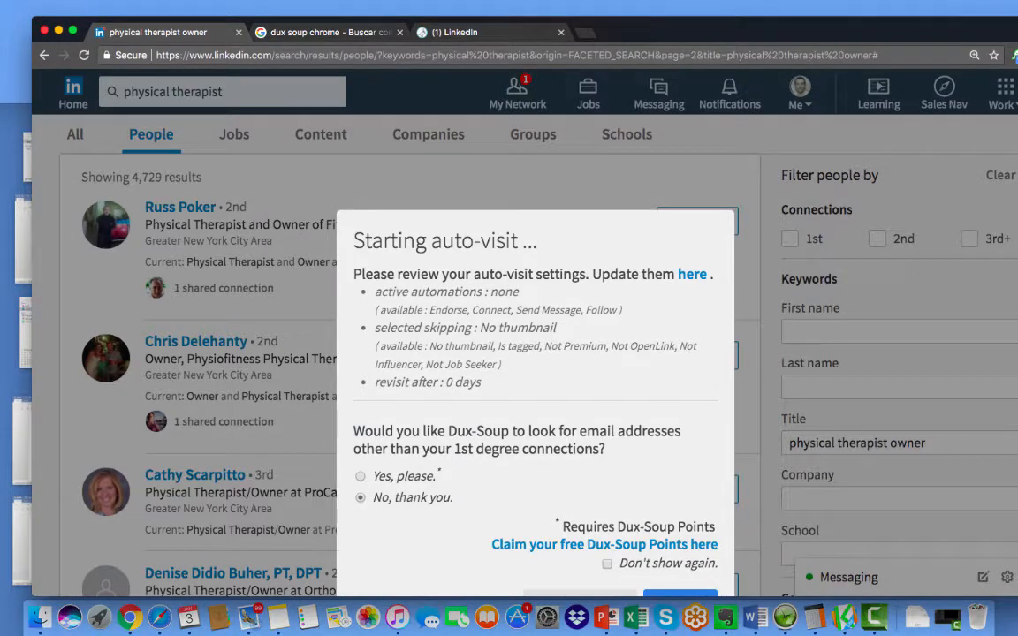
drag(415, 241, 417, 214)
scroll(610, 363, down, 4)
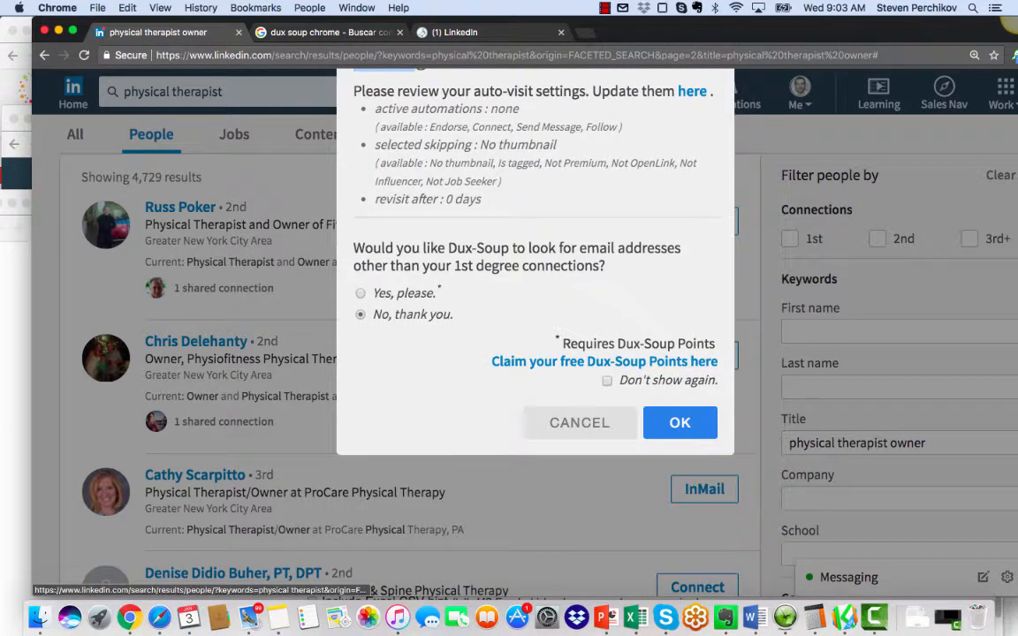
click(680, 422)
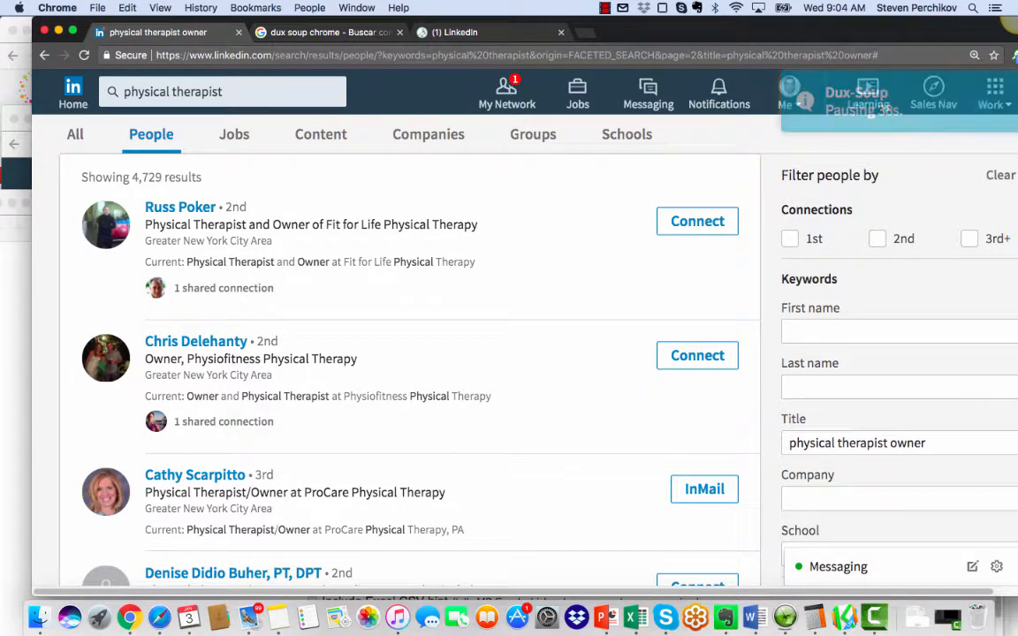
Step: Bring the Dux-Soup extension back into view and stop its running auto-visit robot
drag(1014, 25, 981, 25)
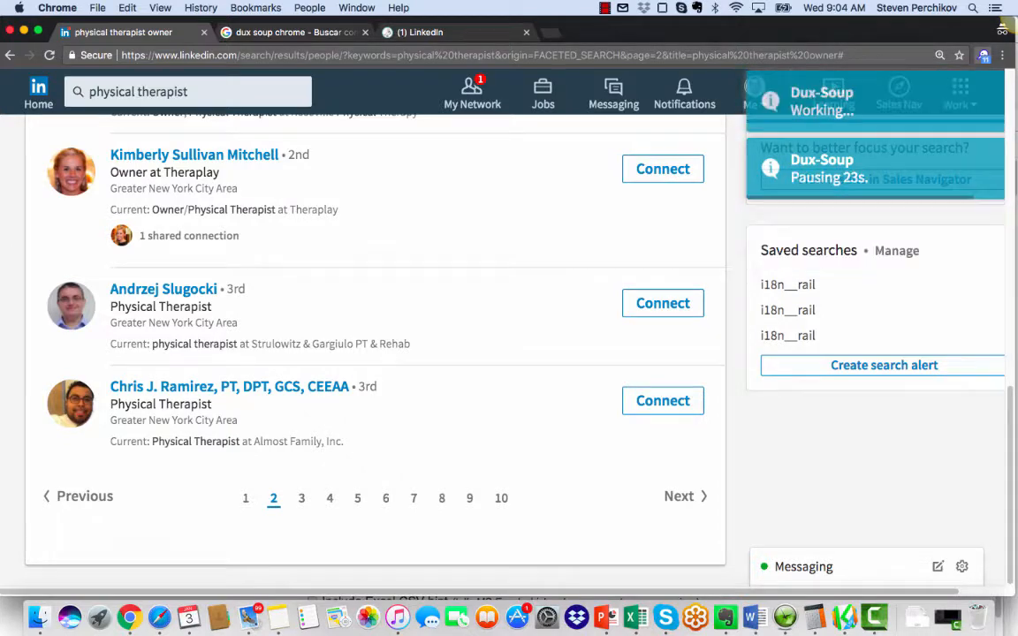
click(983, 54)
scroll(670, 314, down, 2)
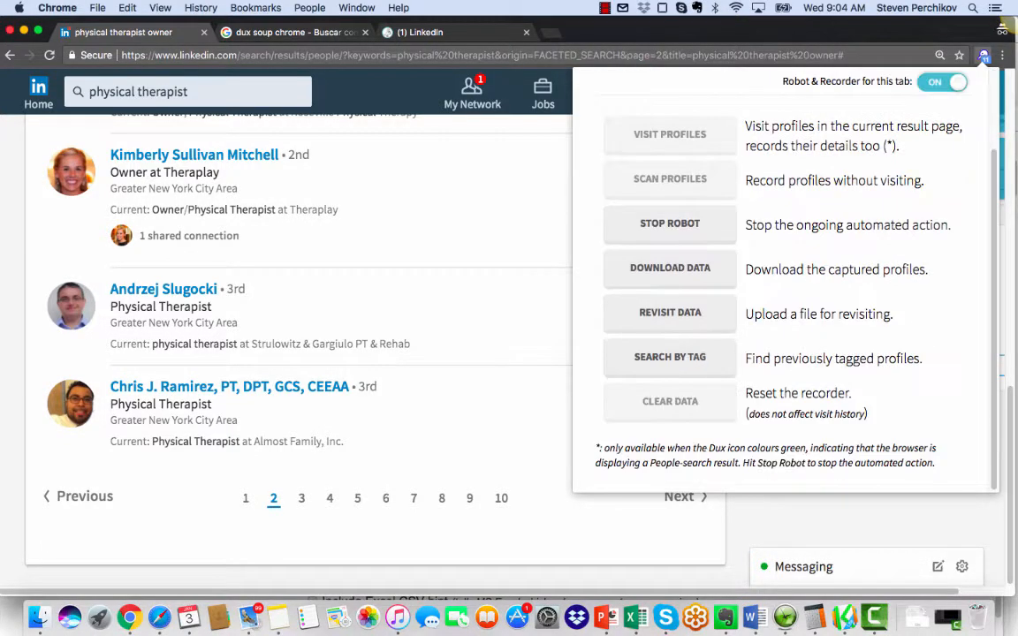
click(669, 223)
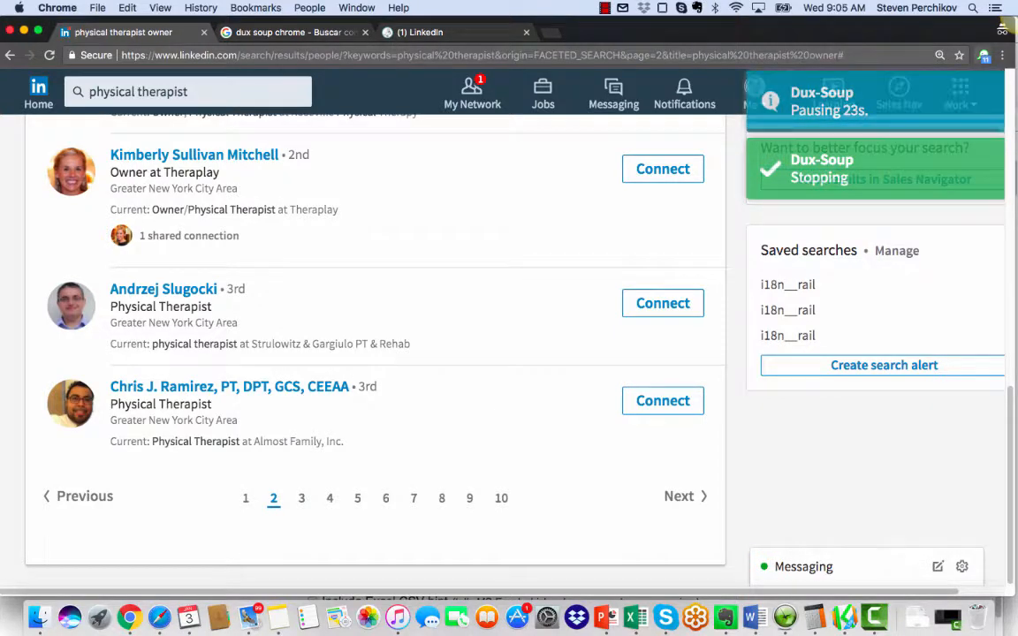
Step: Request a download of the profiles captured by Dux-Soup, opening the choice between scan data and visit data
click(983, 56)
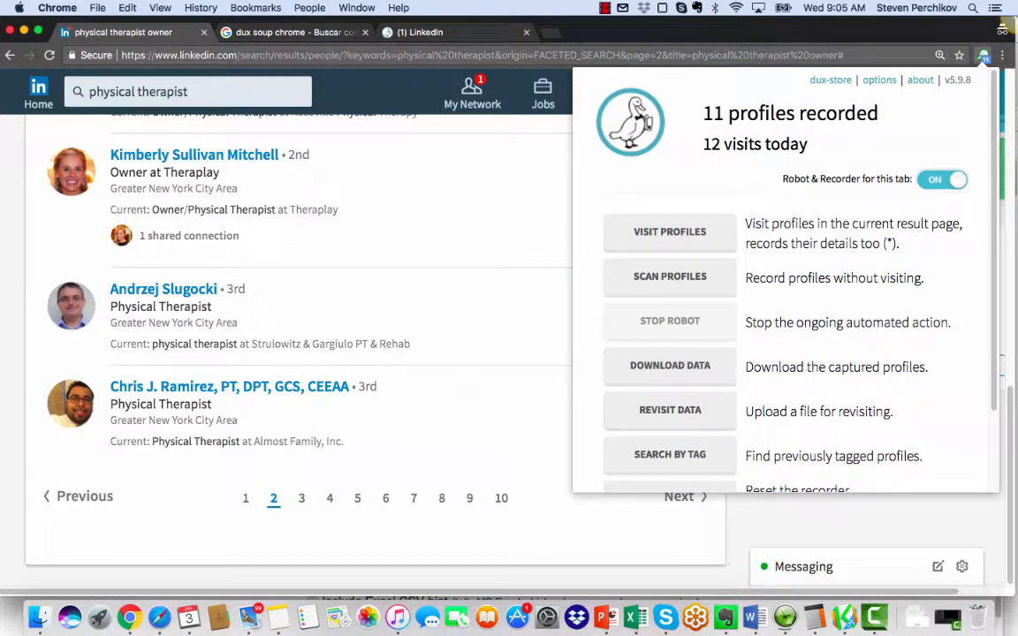
scroll(786, 279, down, 2)
scroll(786, 279, up, 2)
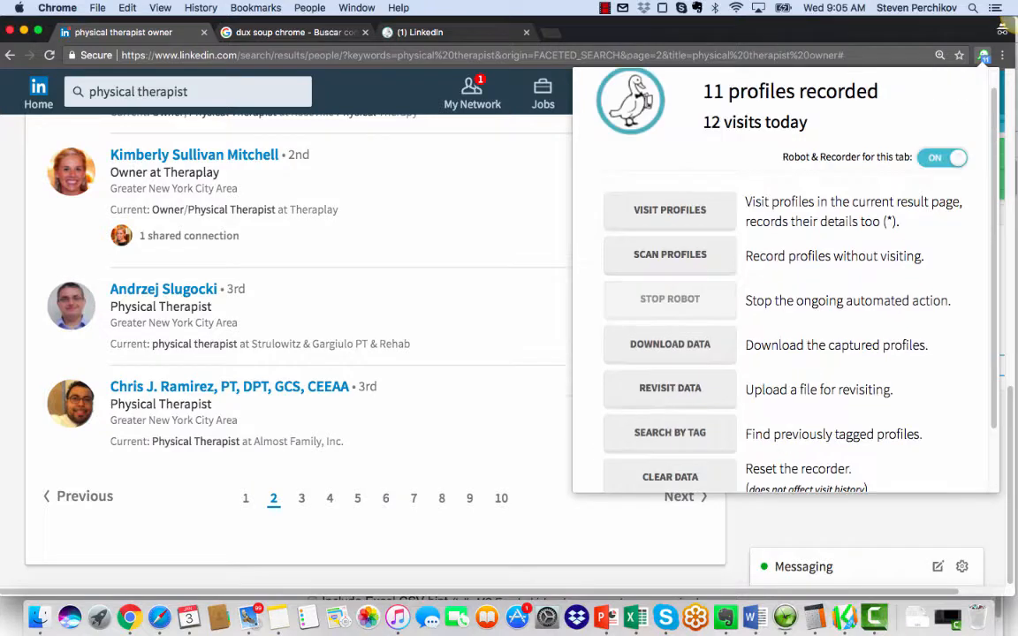
click(670, 343)
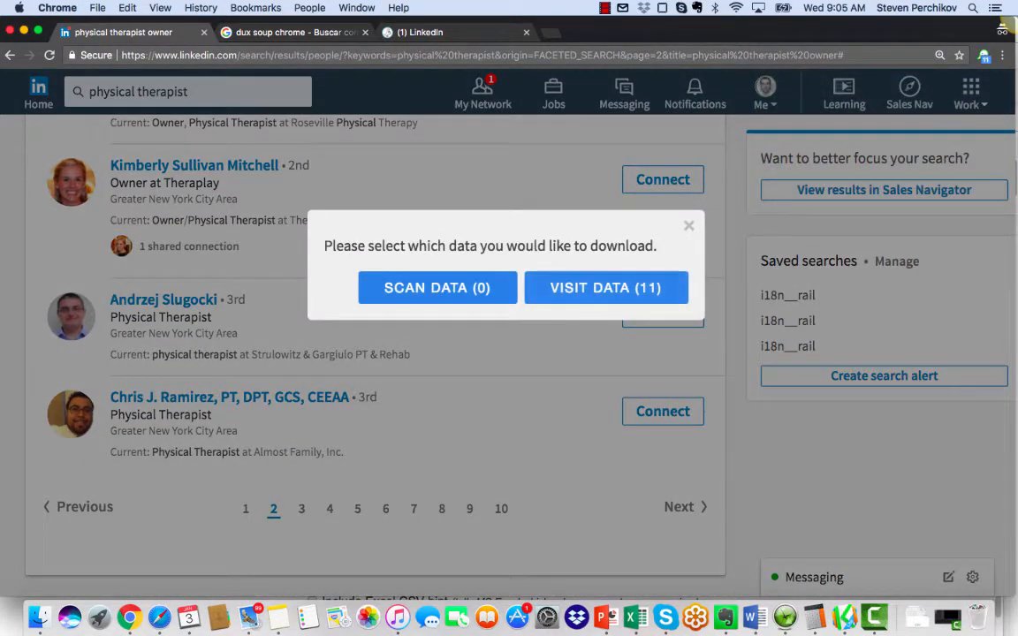
Step: Switch to Excel, check the company and website columns of the visit data, and widen the Profile column to fit its links
click(635, 617)
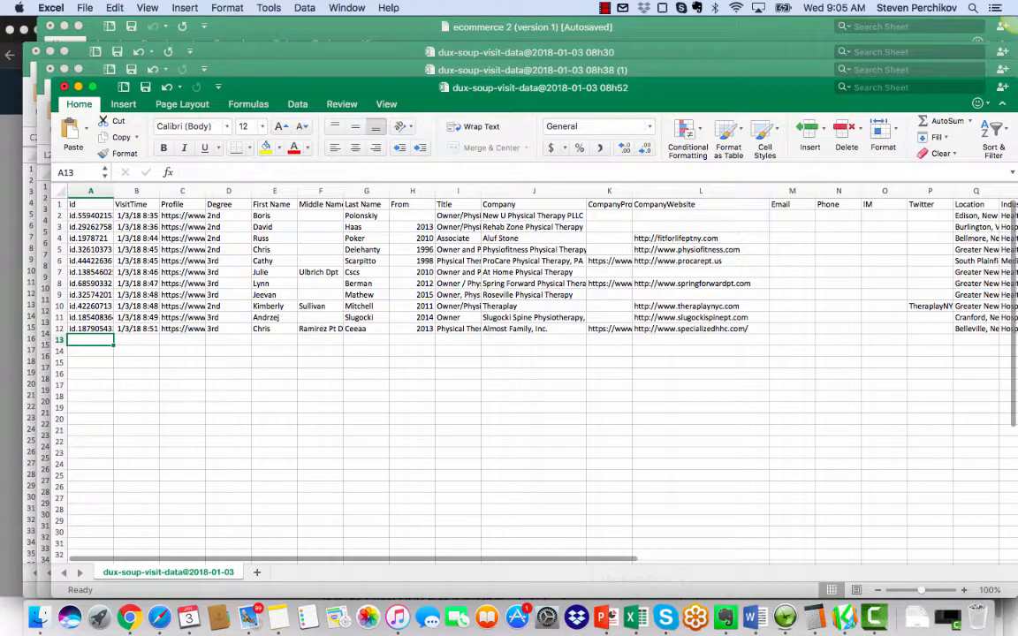
click(533, 239)
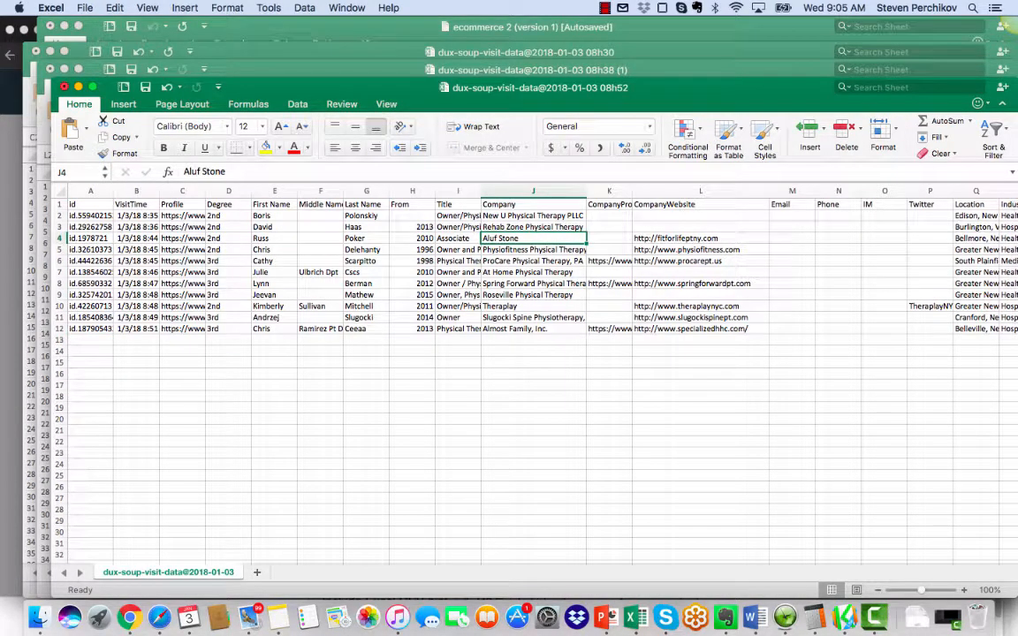
click(689, 227)
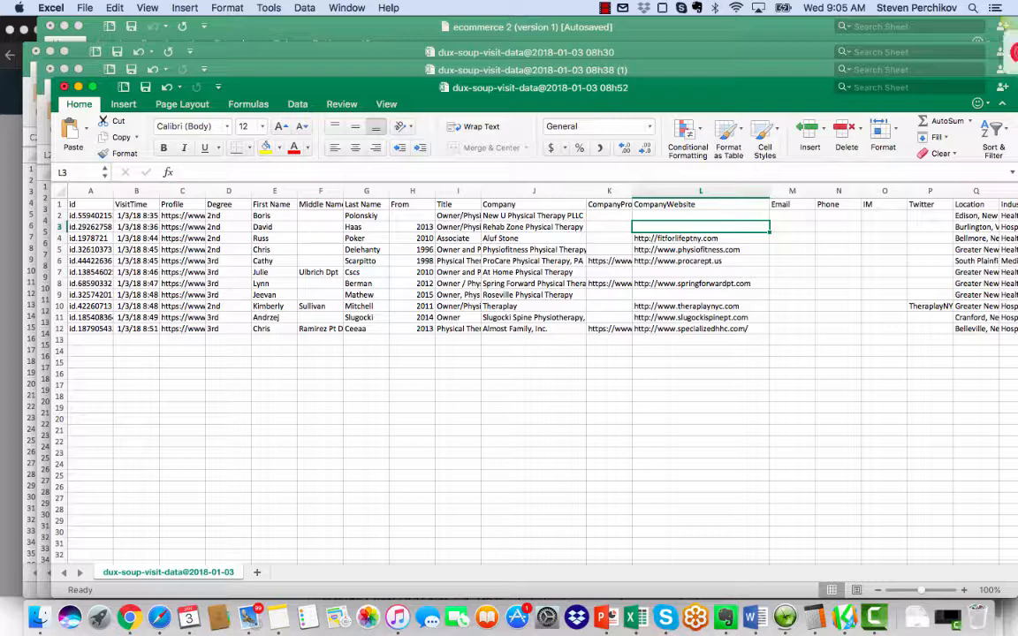
double_click(205, 190)
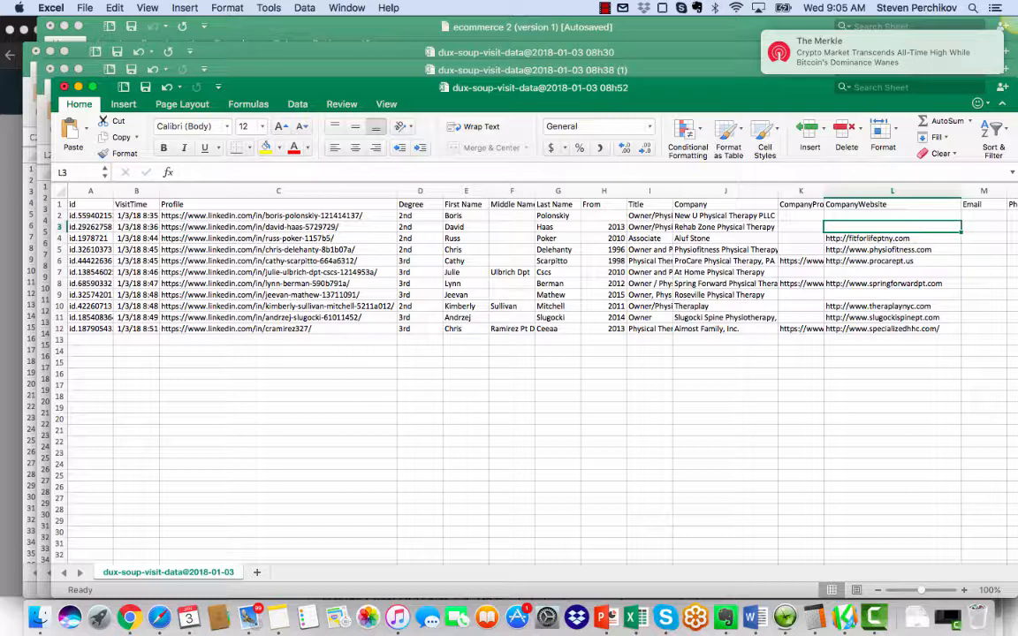
click(466, 227)
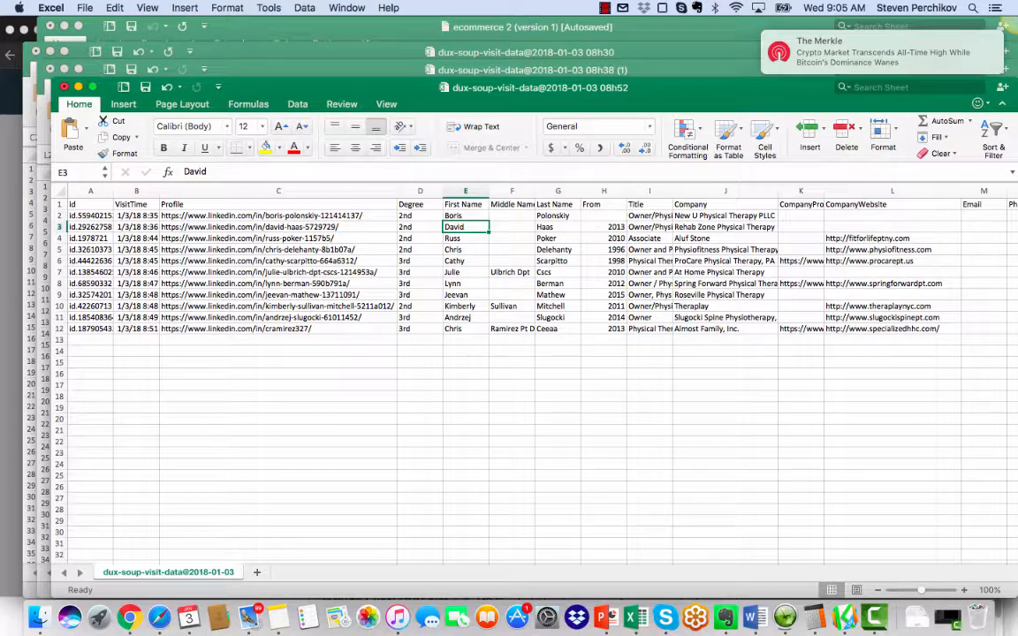
Step: Widen the Title column to fit its text and select the company website in row 4
double_click(672, 191)
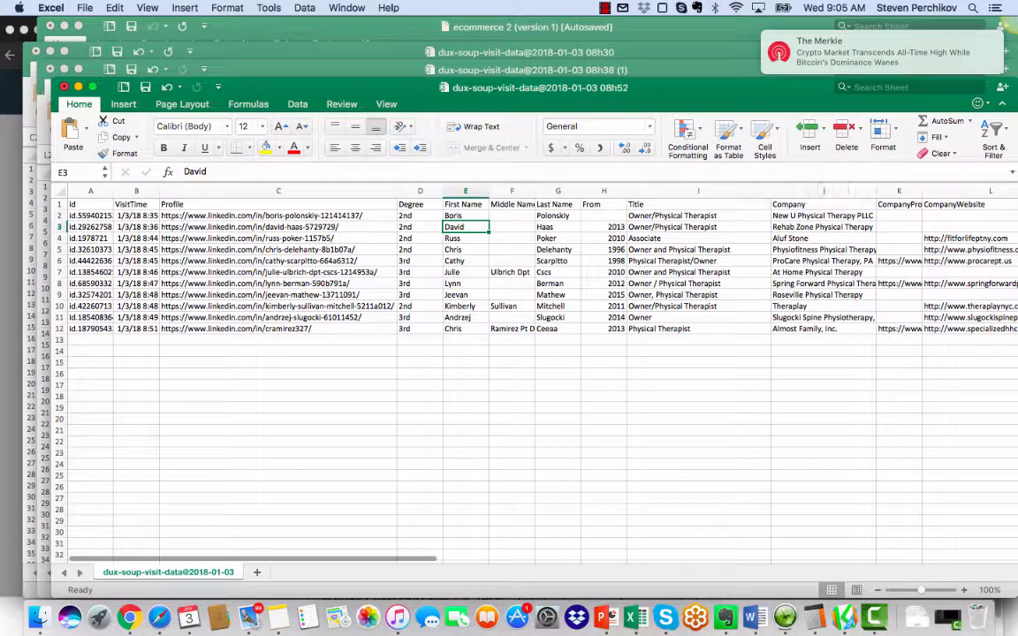
click(802, 239)
click(967, 239)
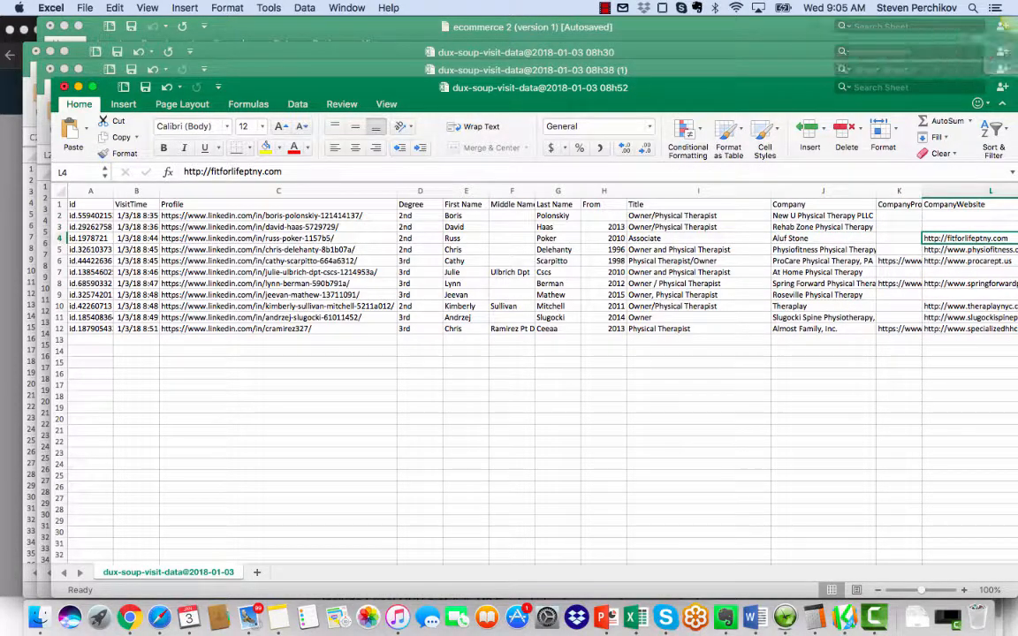
Step: Examine the email, phone, IM, Twitter and location columns of row 4, returning to its company website
key(Right)
key(Right)
key(Right)
key(Right)
key(Right)
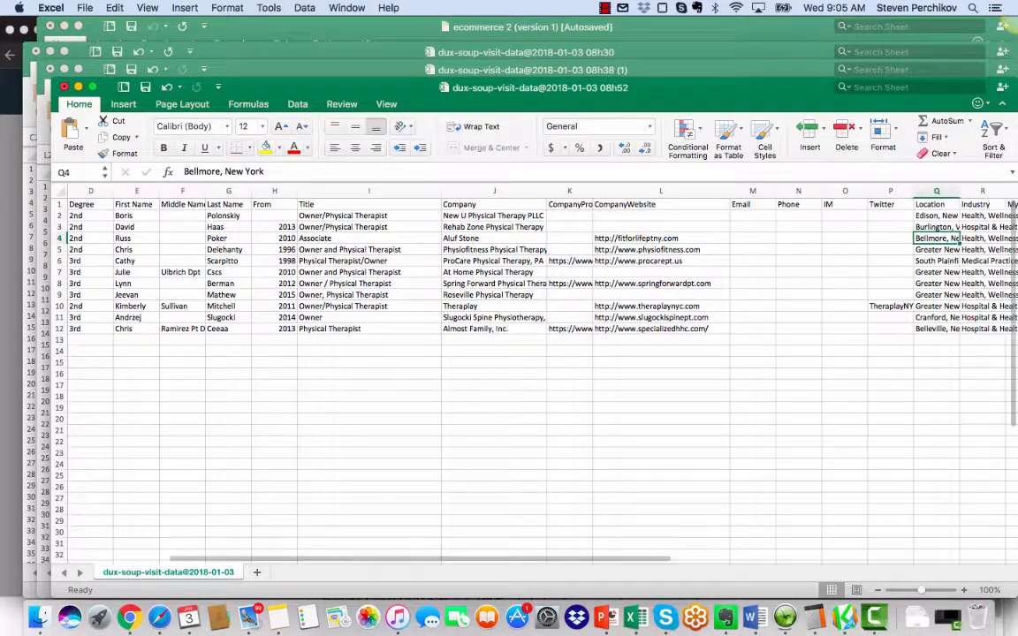
key(Right)
key(Left)
key(Left)
key(Left)
key(Left)
key(Left)
key(Left)
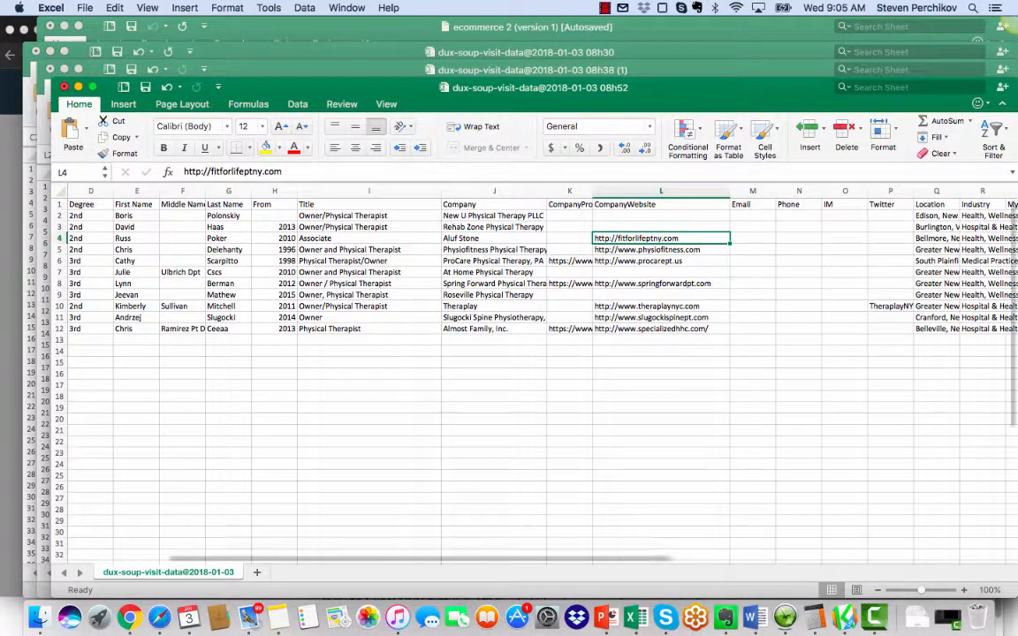
Step: Switch to the Google Sheets file of New York PTs in Safari and examine row 2 from Company through website and emails to Phone
click(159, 617)
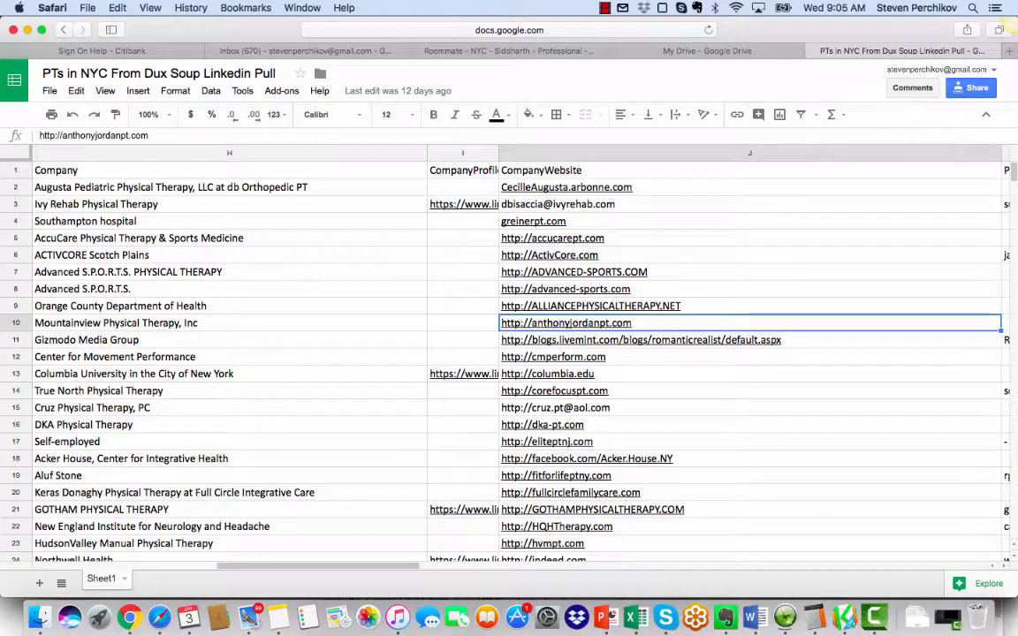
click(230, 255)
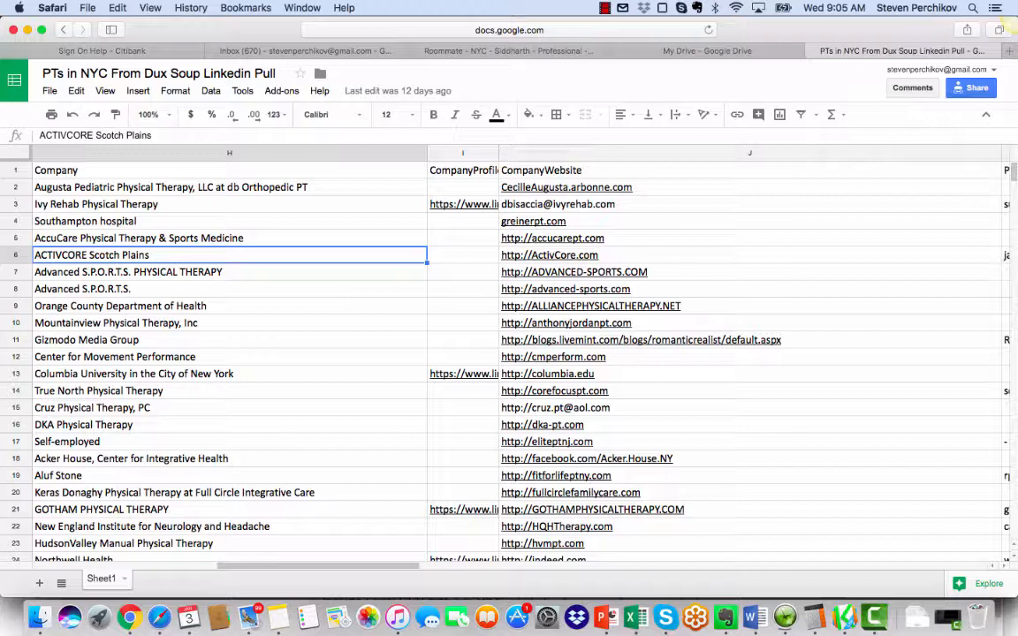
click(230, 188)
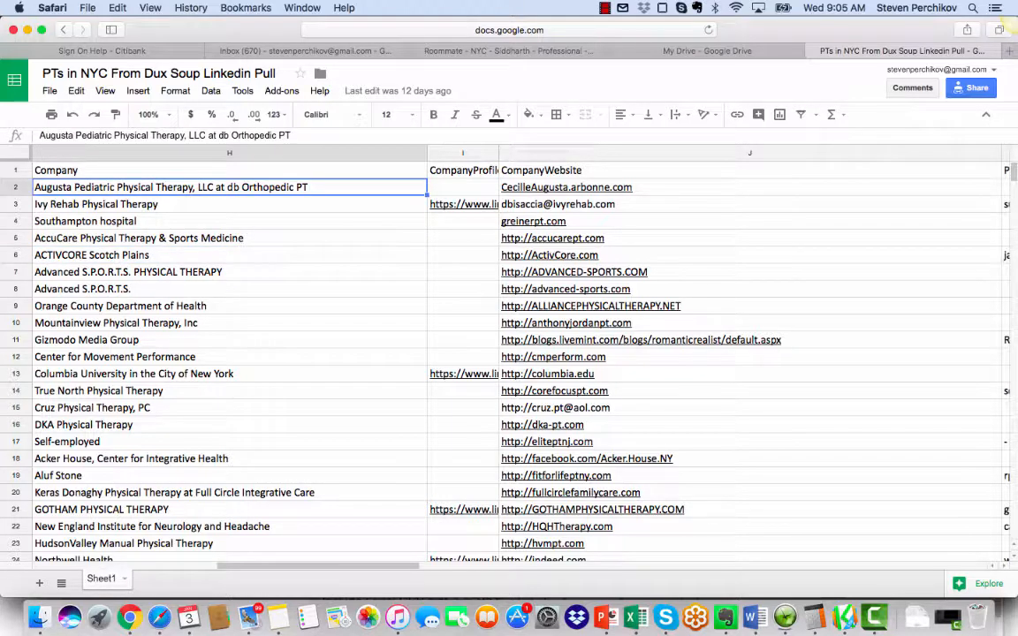
key(Right)
key(Right)
key(Right)
key(Right)
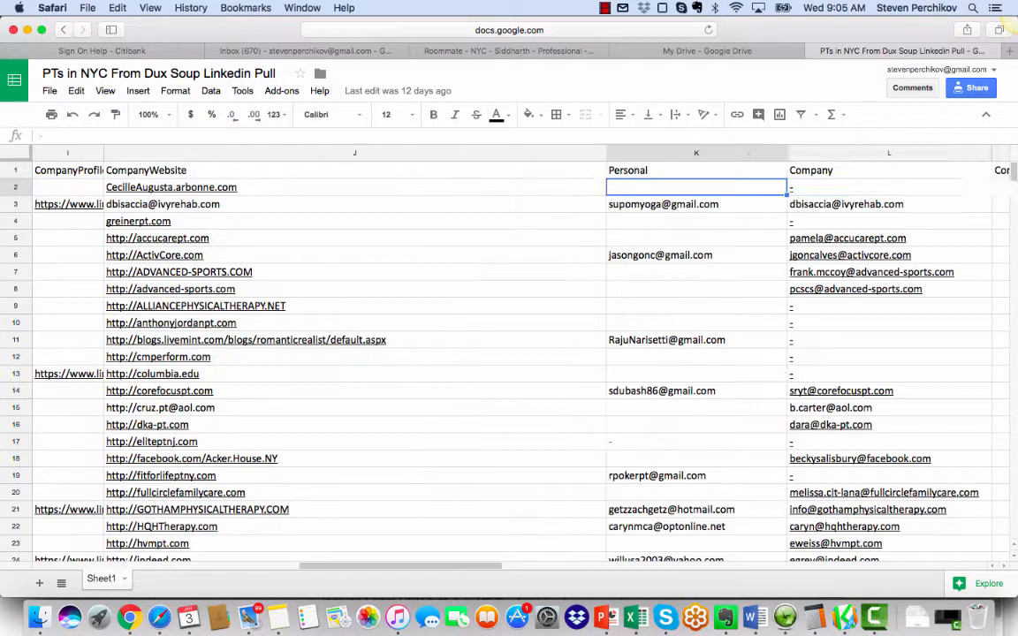
key(Right)
key(Right)
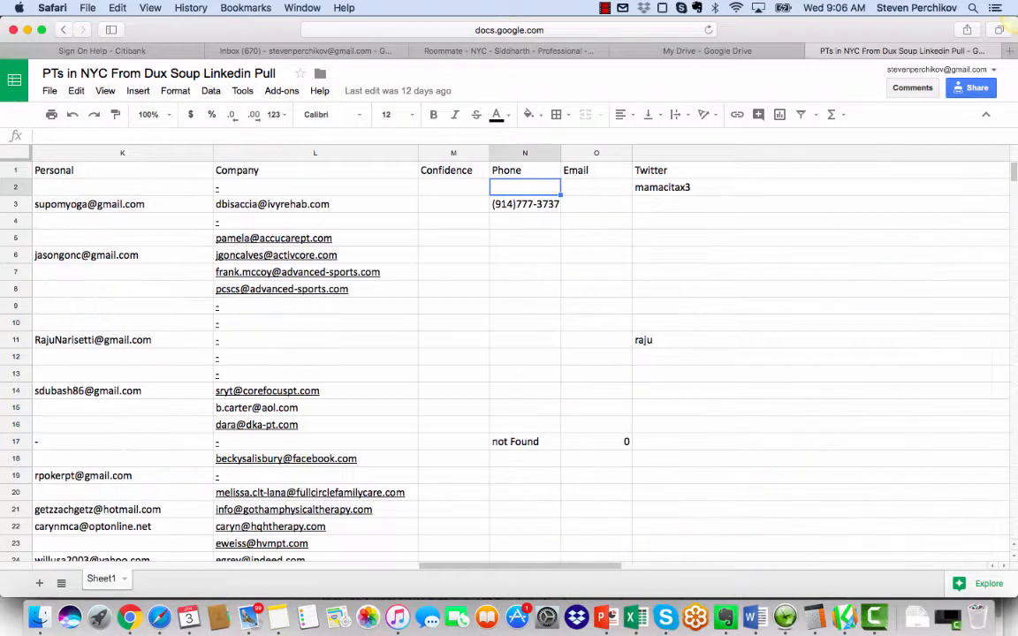
Step: Review row 2 back to the profile and degree columns, and across again to the company email column
key(Left)
key(Left)
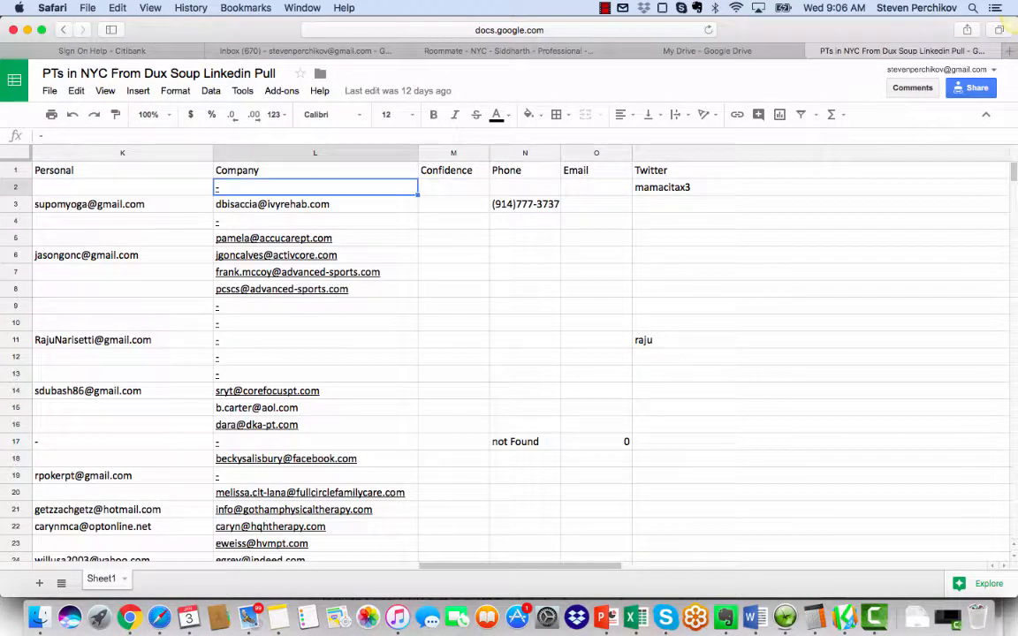
key(Left)
key(Left)
key(Left)
key(Left)
key(Left)
key(Left)
key(Left)
key(Left)
key(Left)
key(Left)
key(Left)
key(Right)
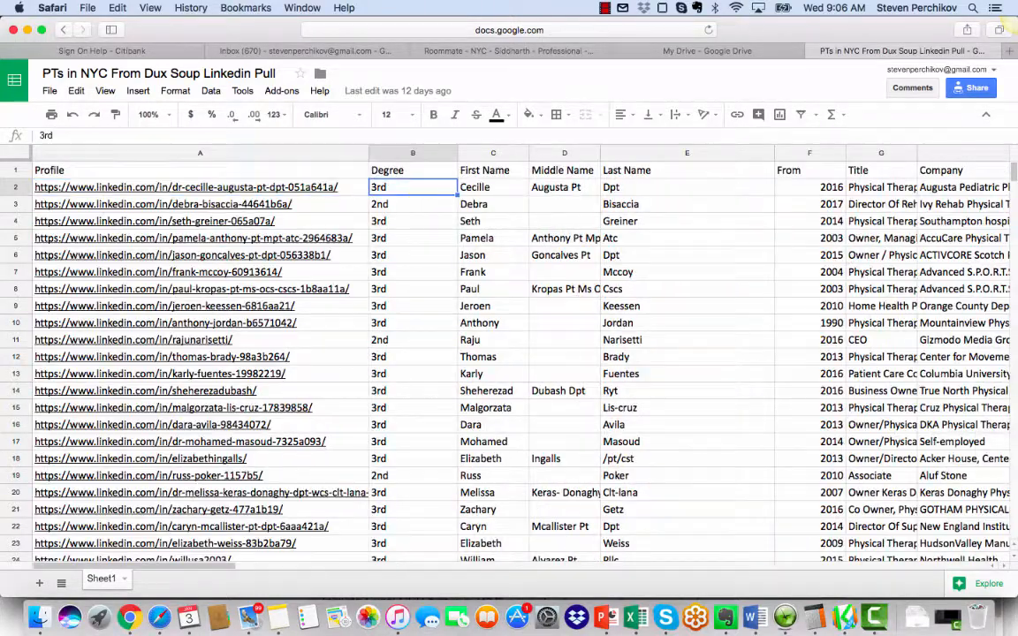
key(Right)
key(Right)
key(Right)
key(Right)
key(Right)
key(Right)
key(Right)
key(Right)
key(Right)
key(Right)
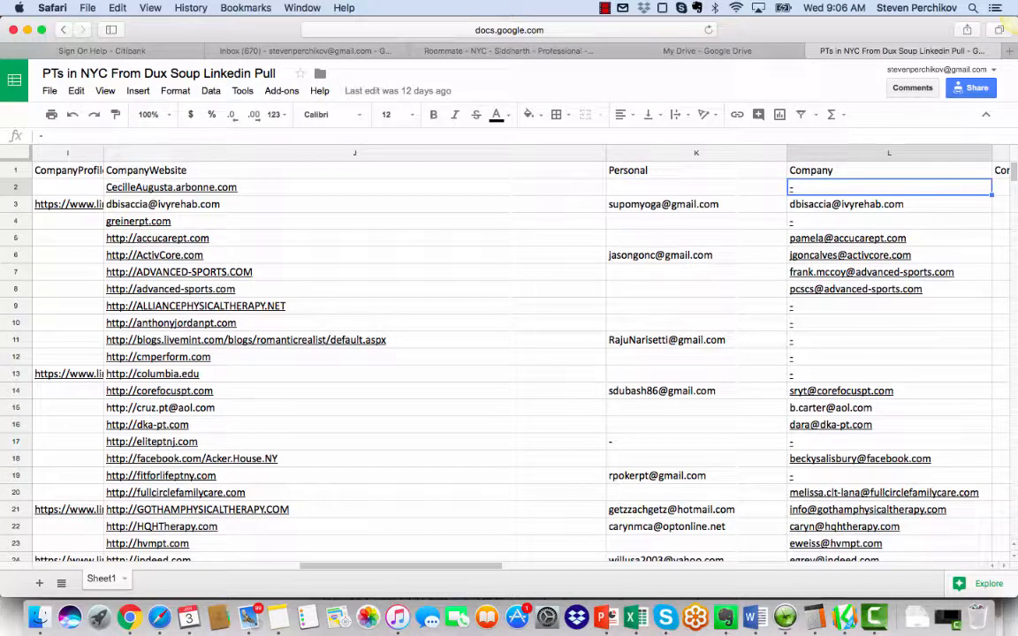
Step: Compare the personal and company email columns in the first data rows
key(Left)
key(Down)
key(Right)
key(Up)
scroll(521, 362, down, 9)
scroll(521, 362, up, 9)
Step: Look up "findthatlead" among the available spreadsheet add-ons, and return to the sheet
click(281, 91)
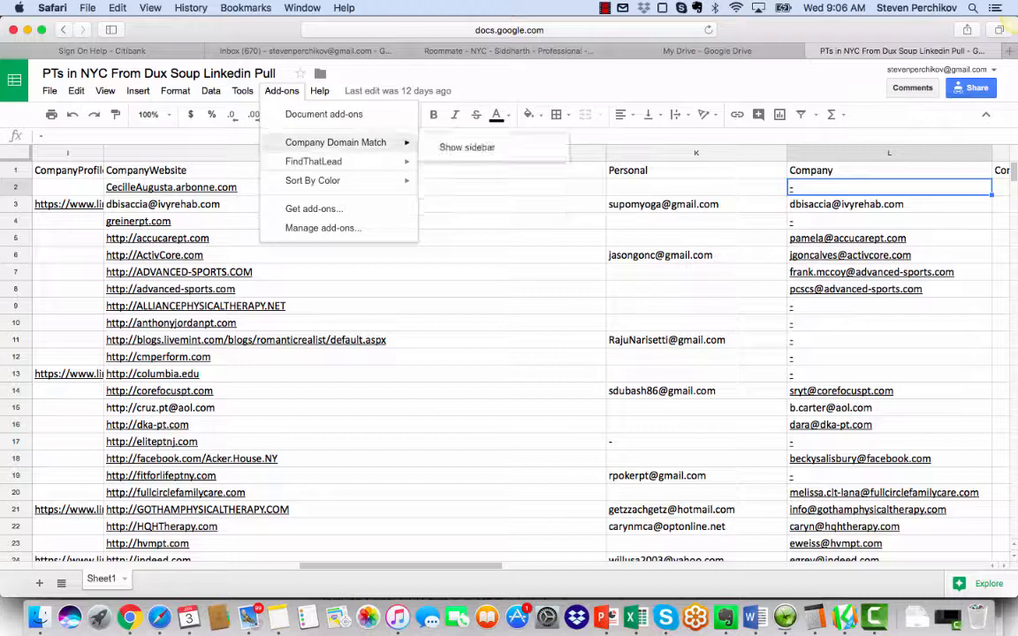
mouse_move(314, 161)
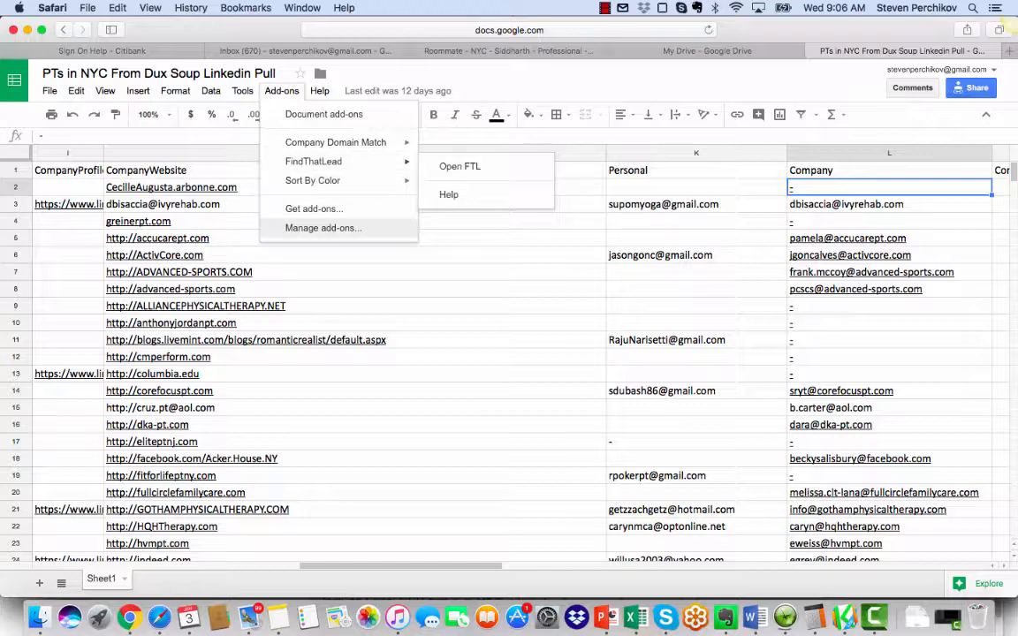
click(314, 208)
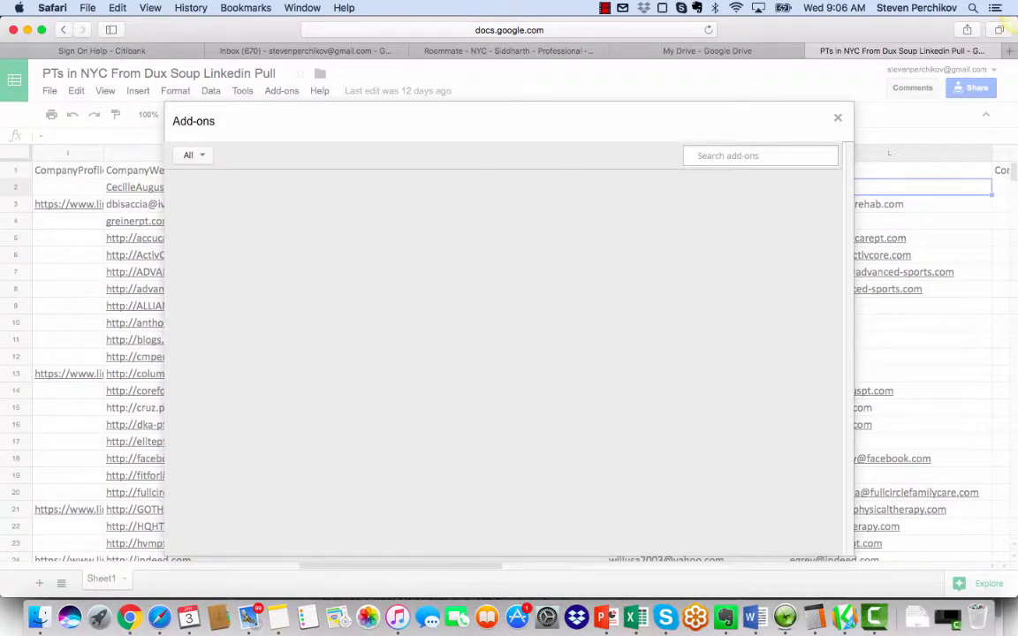
text(finnd)
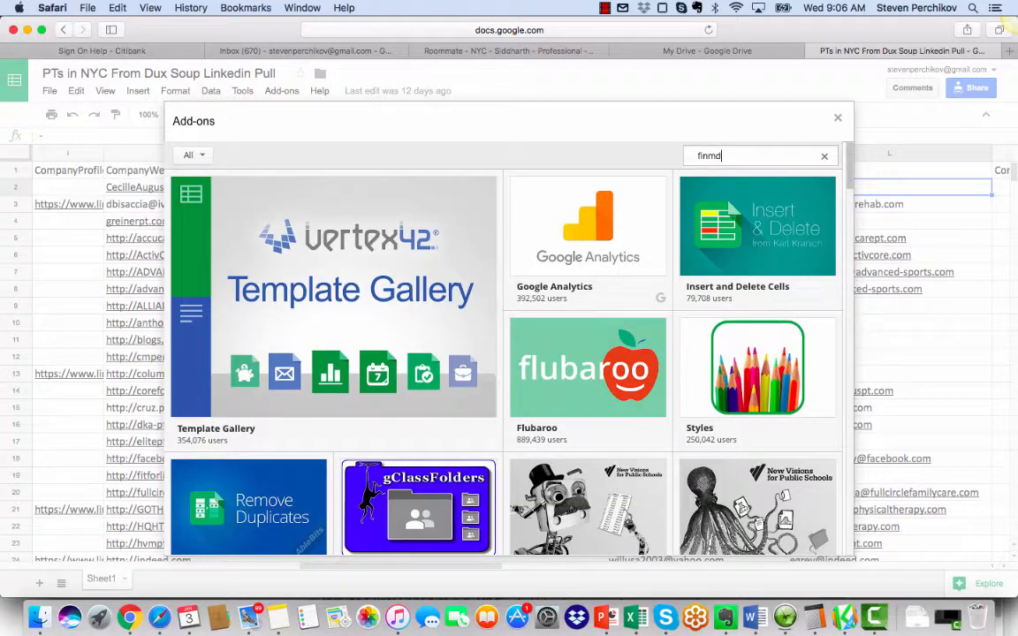
key(BackSpace)
key(BackSpace)
text(dthatlead)
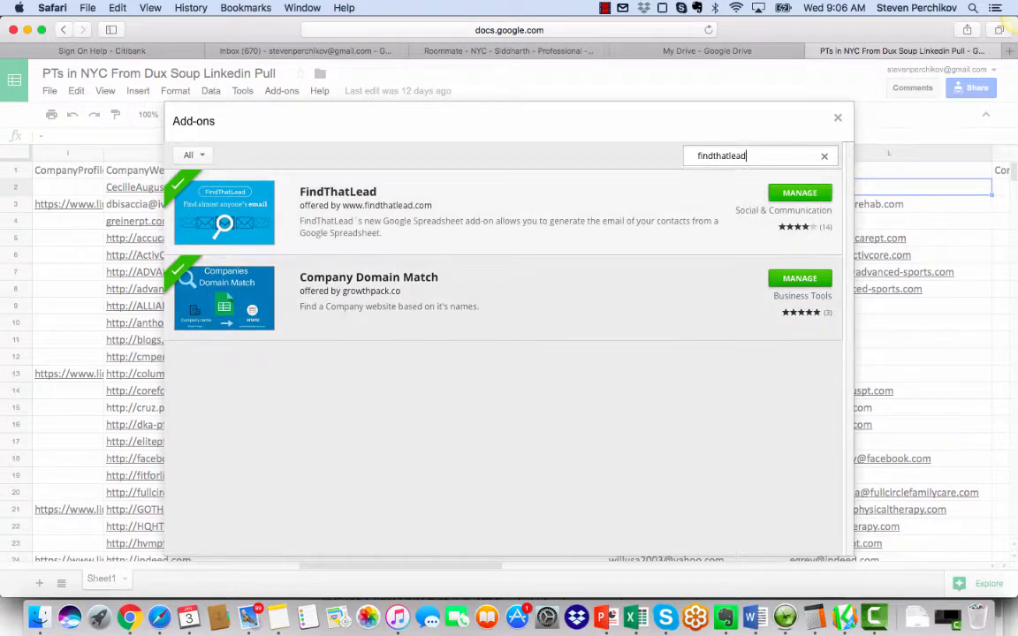
key(Escape)
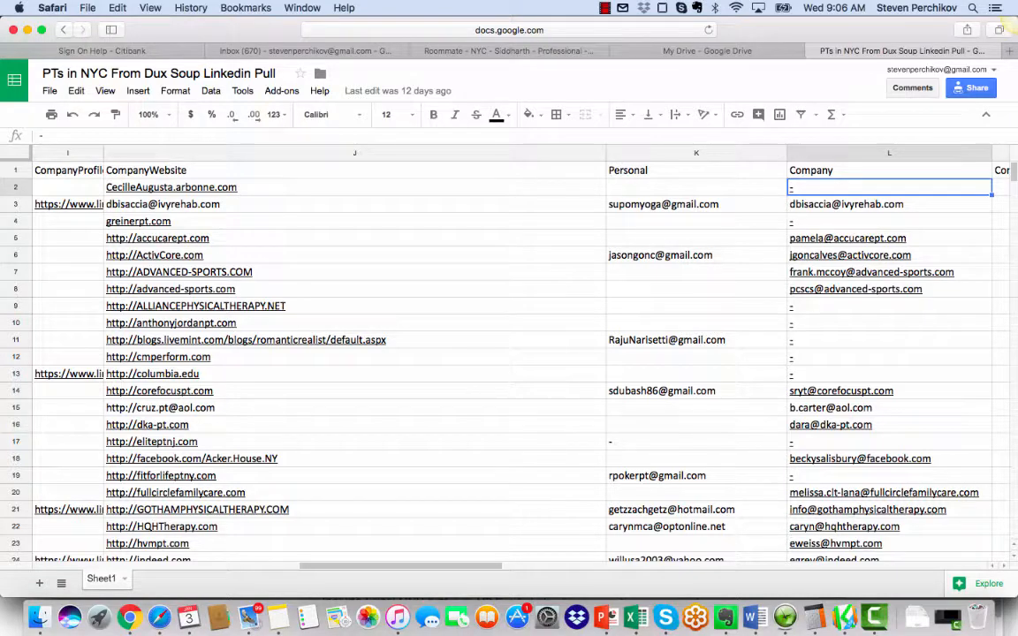
Step: Examine row 3's personal email, website, company, first name and last name entries
click(680, 204)
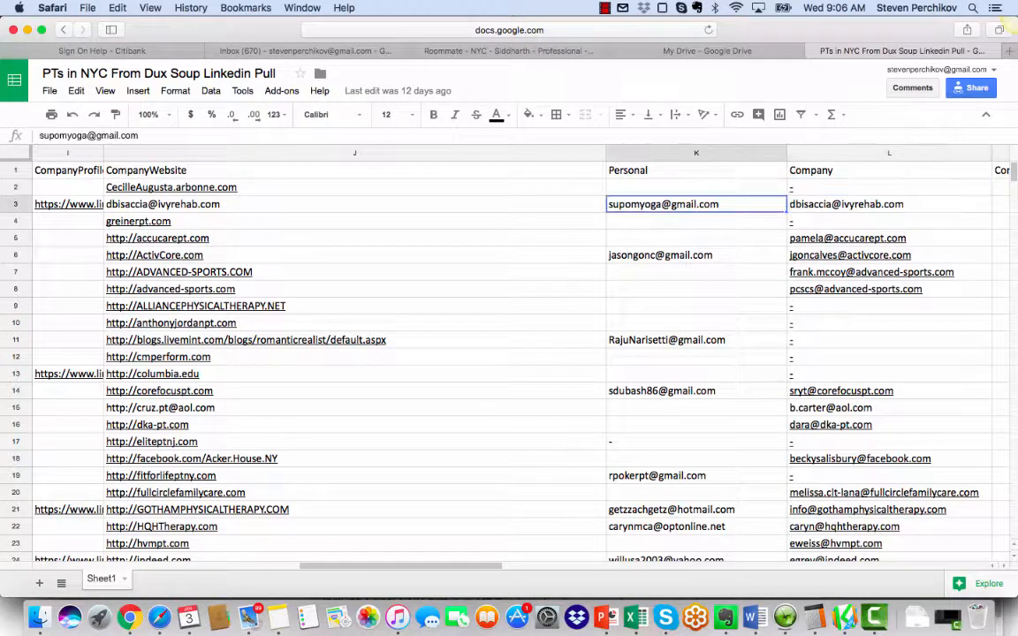
click(265, 204)
key(Left)
key(Left)
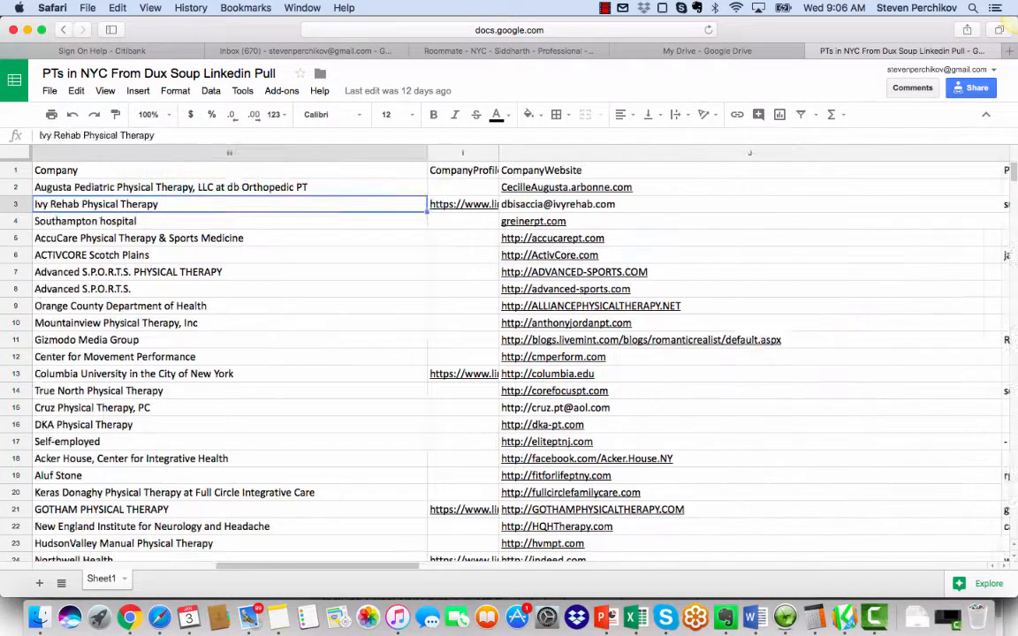
key(Left)
key(Left)
key(Left)
key(Left)
key(Left)
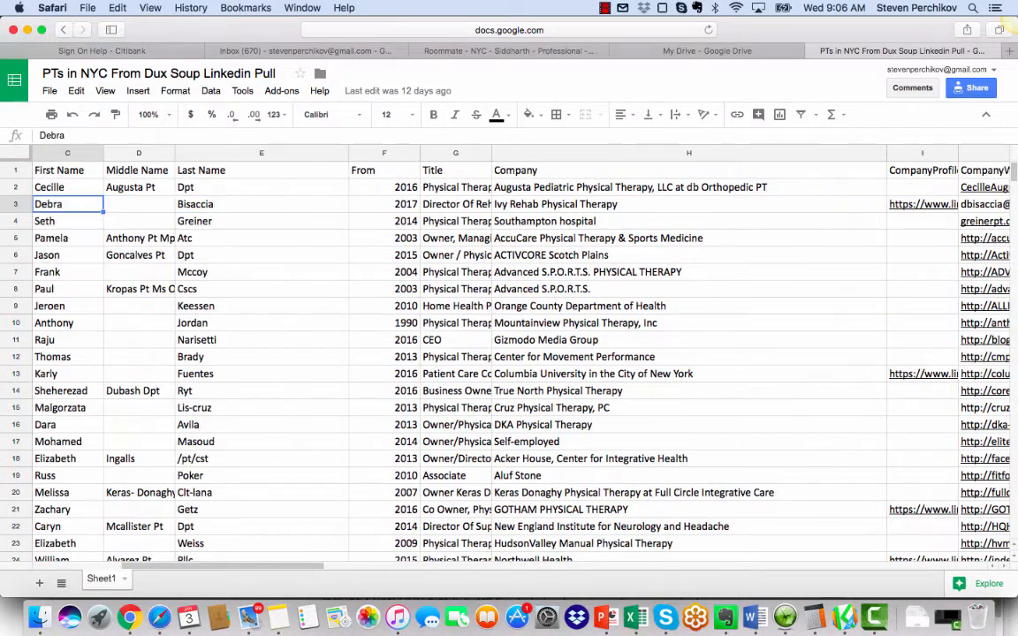
key(Right)
key(Right)
key(Right)
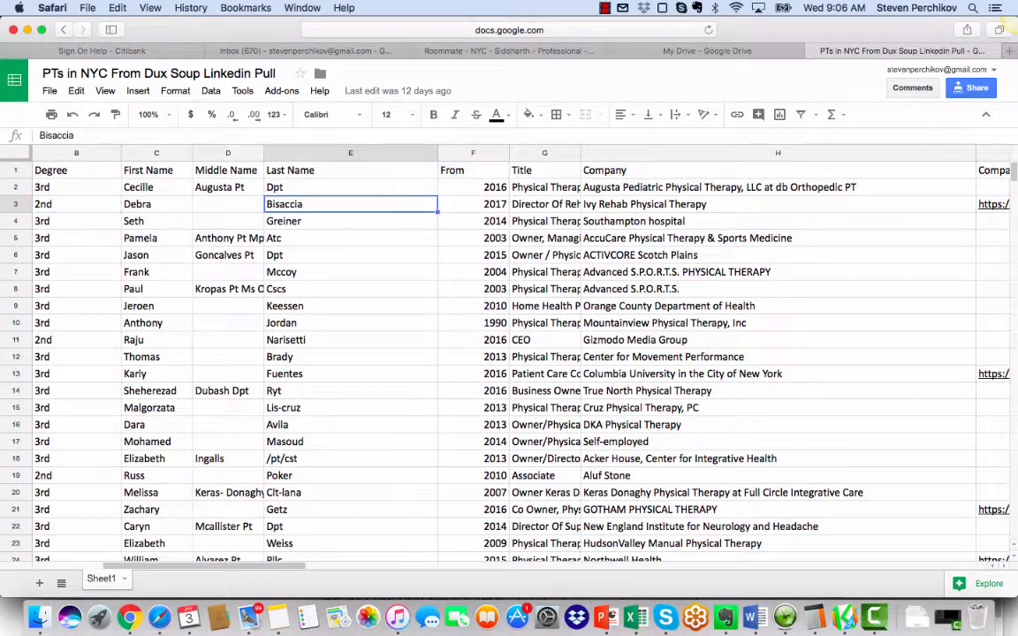
Step: Trace row 3 from the last name to the company website, and on to the personal and company email entries
key(Right)
key(Right)
key(Right)
key(Right)
key(Right)
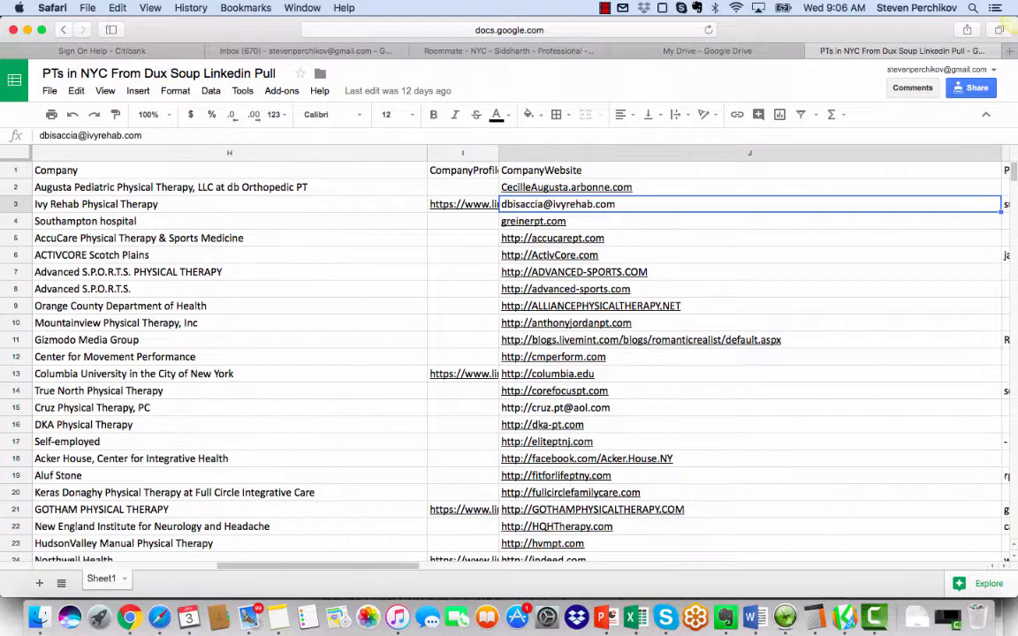
key(Left)
key(Left)
key(Right)
key(Right)
key(Right)
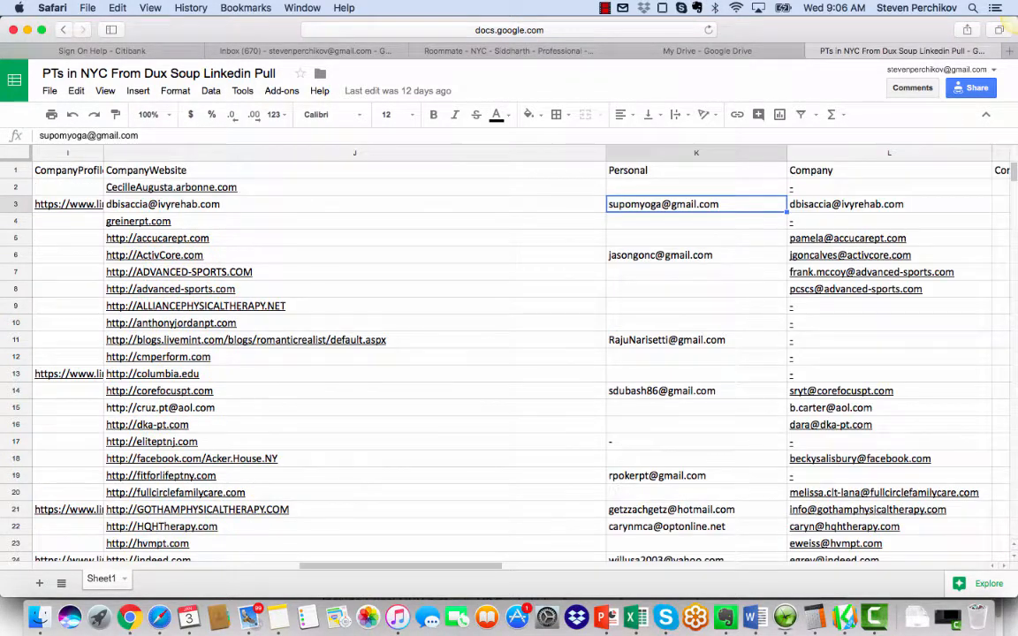
key(Left)
key(Right)
key(Right)
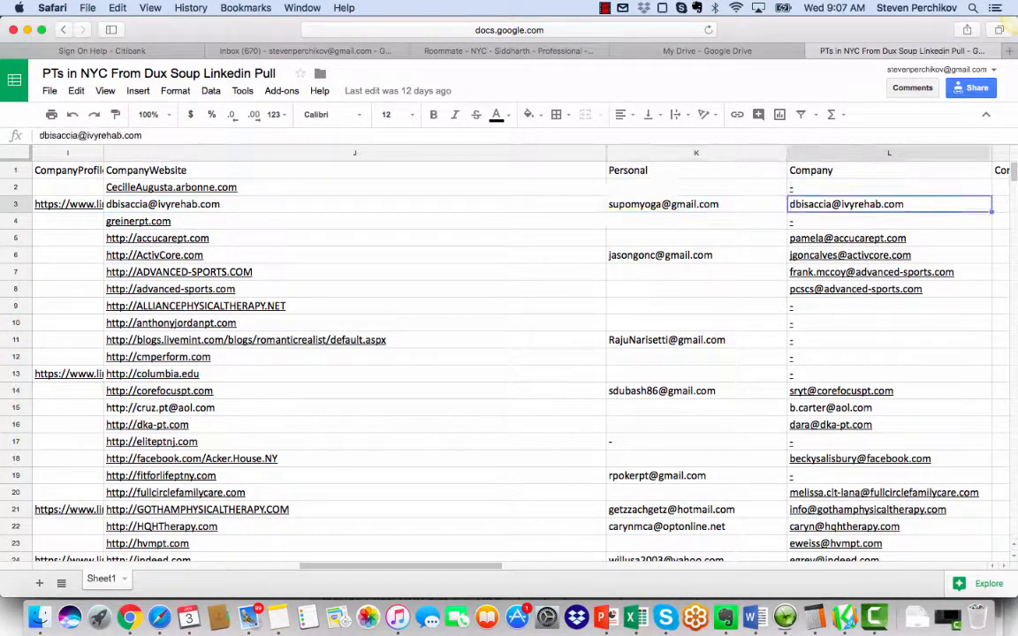
Step: Select the CompanyWebsite header and open the FindThatLead email finder
click(281, 91)
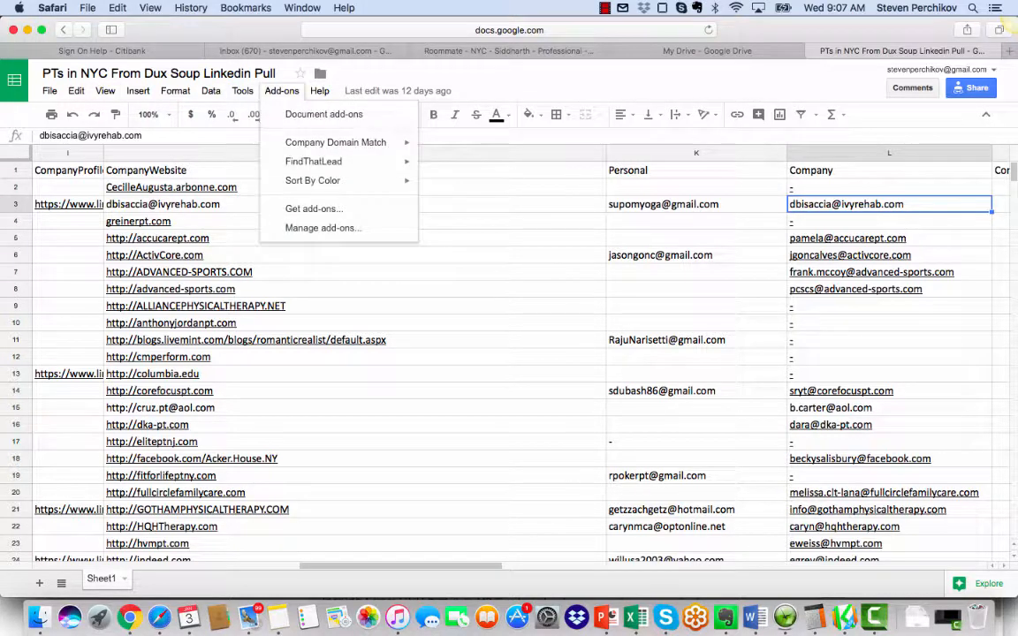
click(212, 170)
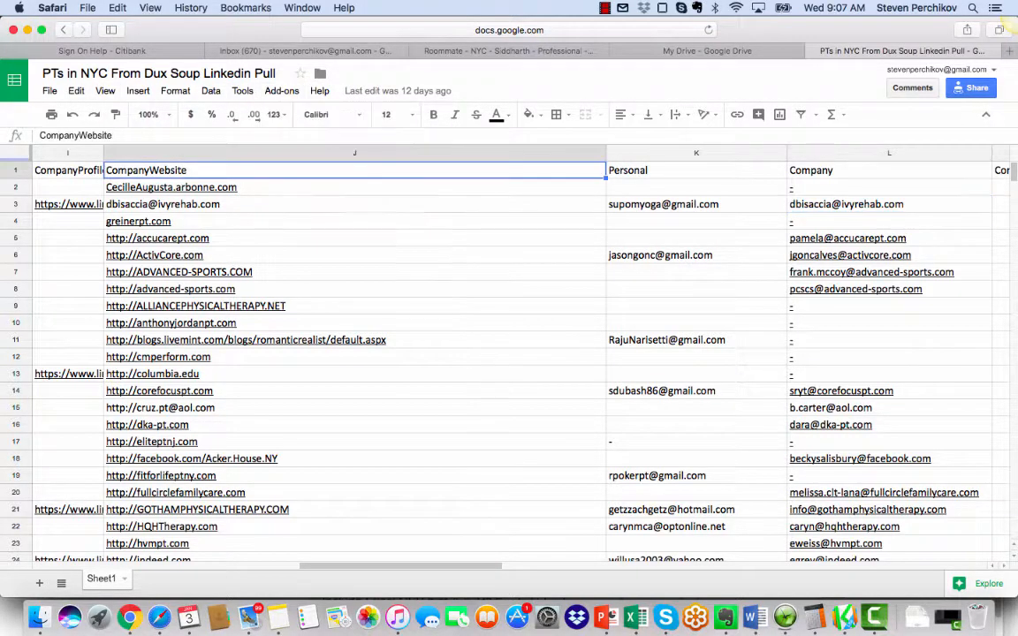
click(282, 91)
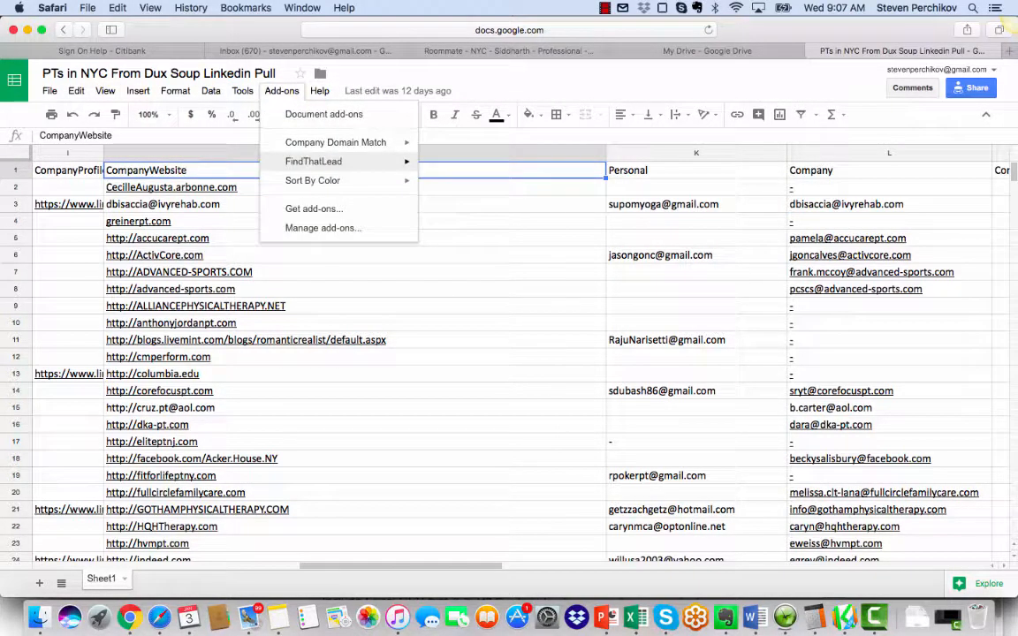
click(455, 166)
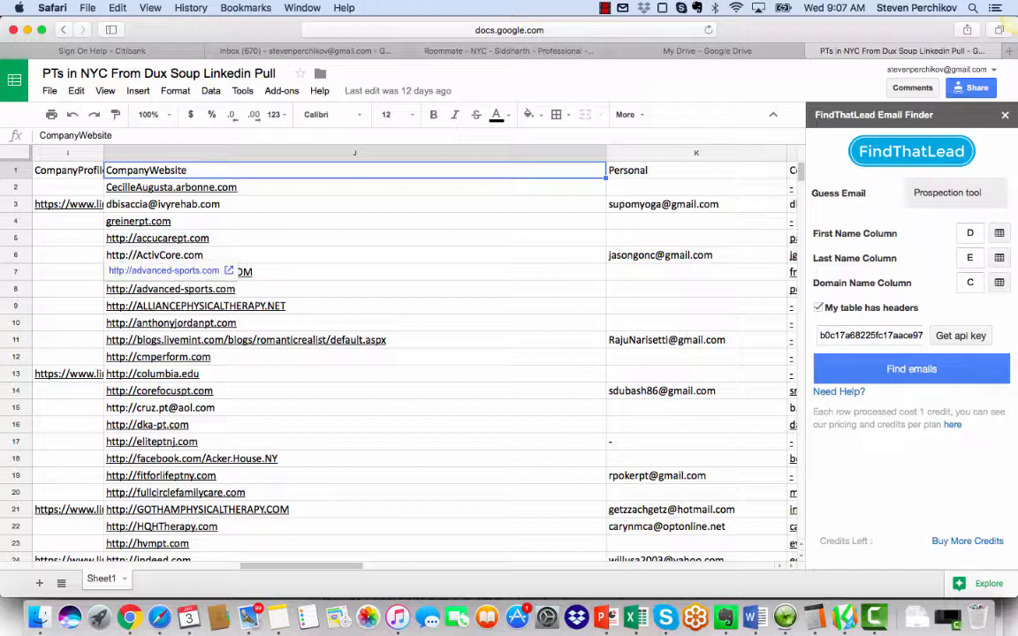
Step: Locate the first and last name columns in the sheet and set FindThatLead's First Name Column to C
click(696, 221)
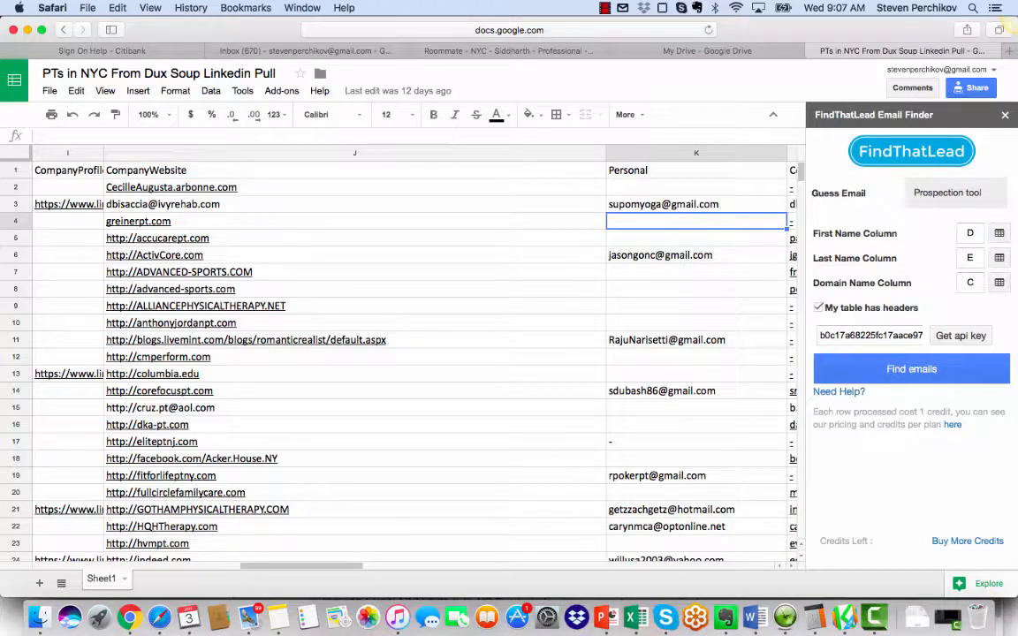
key(Left)
key(Left)
key(Left)
key(Left)
key(Left)
key(Left)
key(Left)
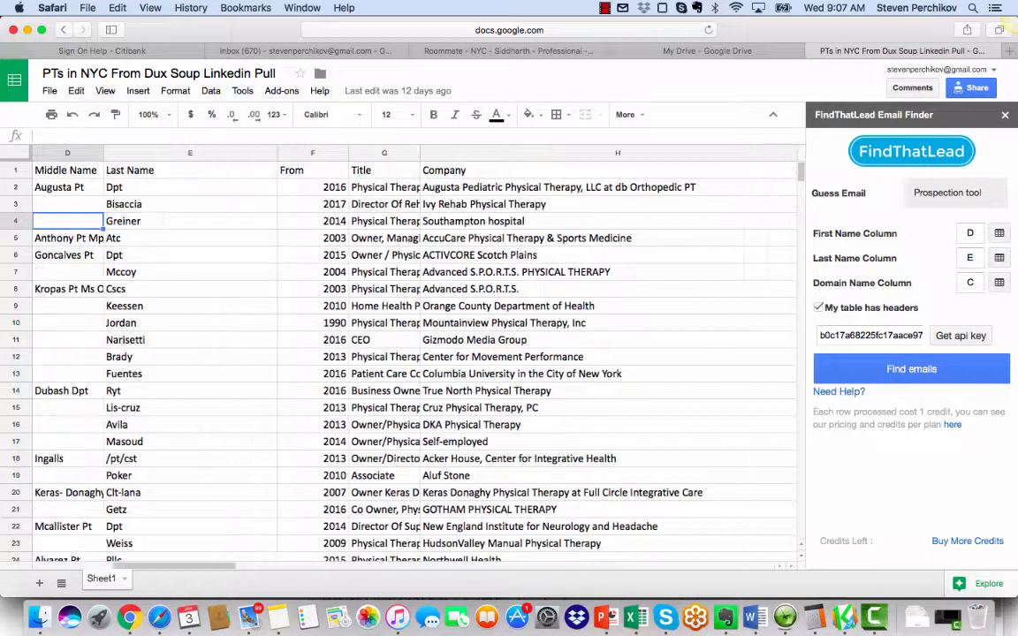
key(Left)
key(Left)
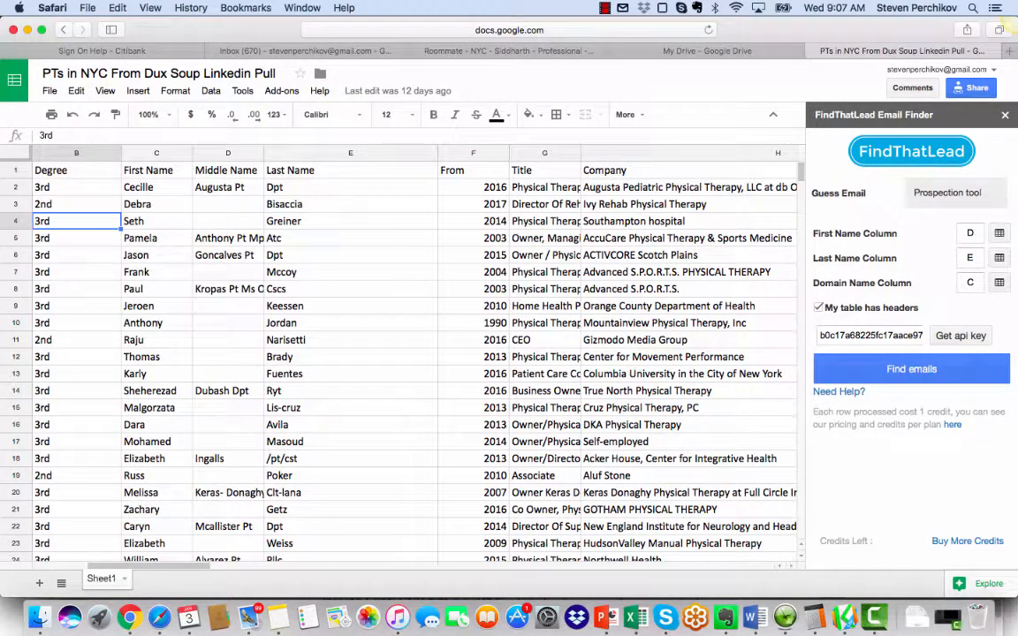
key(Right)
key(Up)
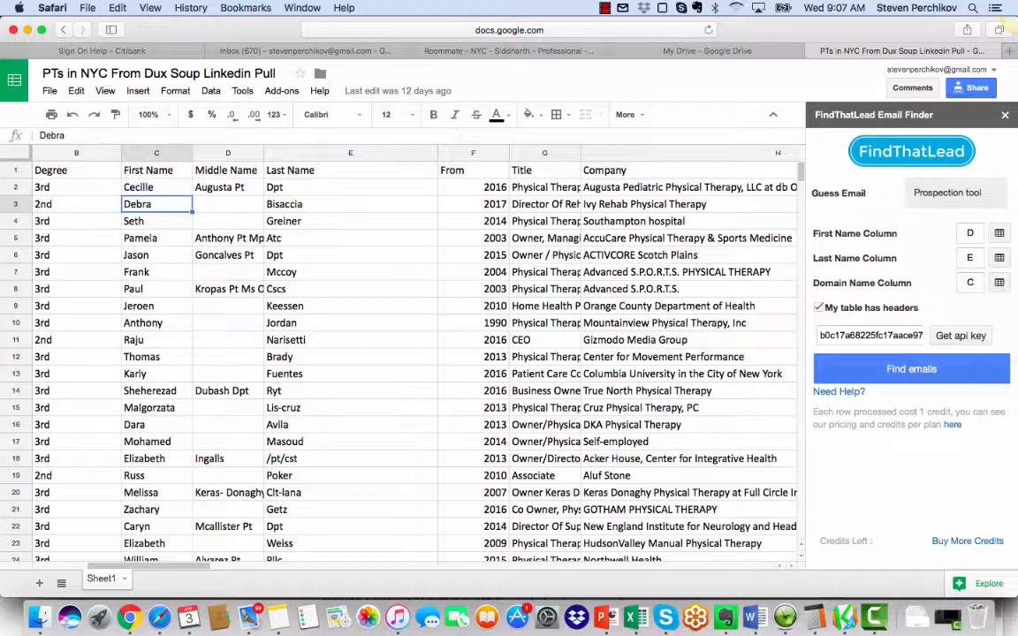
key(Up)
key(Right)
key(Right)
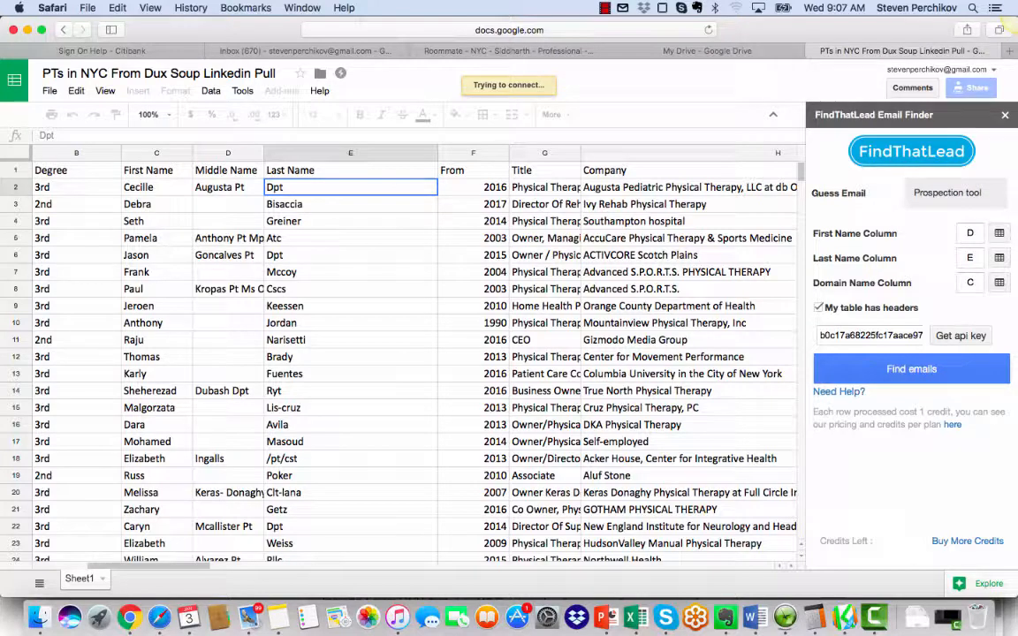
double_click(970, 234)
text(C)
Step: Locate the CompanyWebsite column in the sheet and set FindThatLead's Domain Name Column to J
click(474, 237)
key(Right)
key(Right)
key(Right)
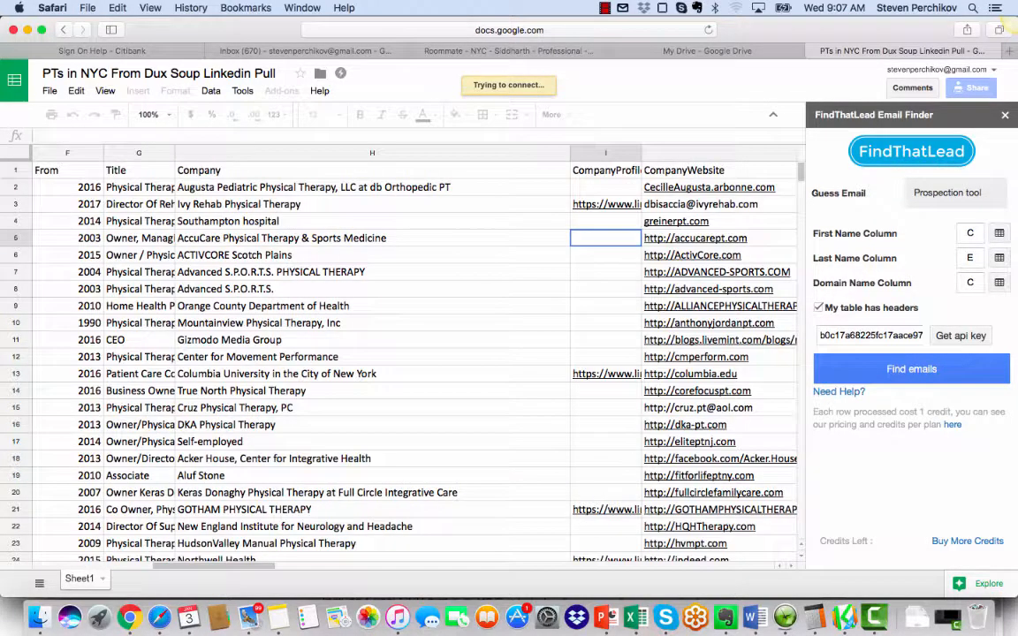
key(Right)
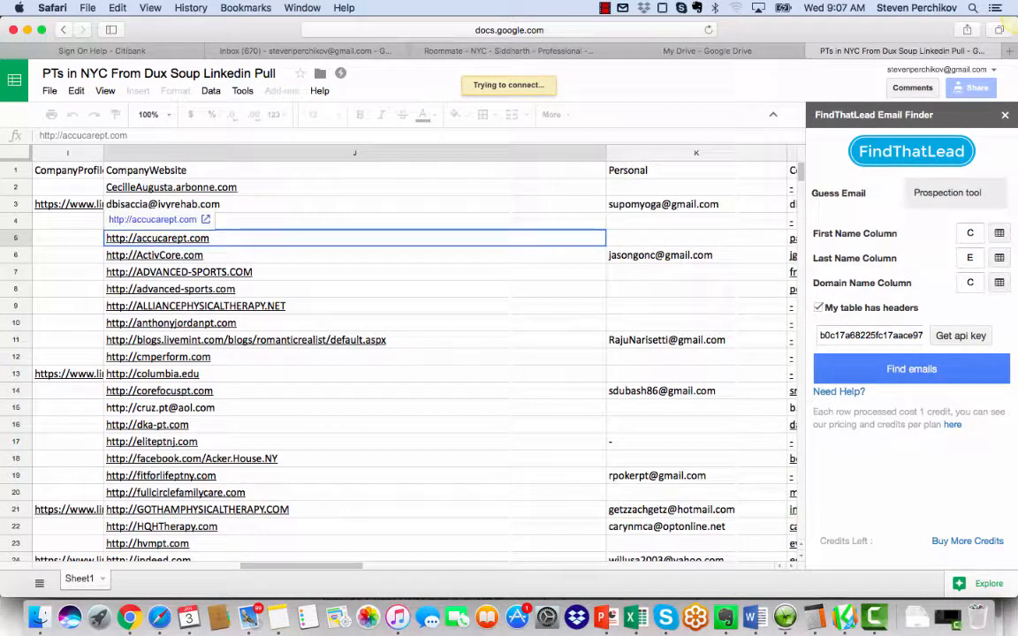
key(Right)
key(Left)
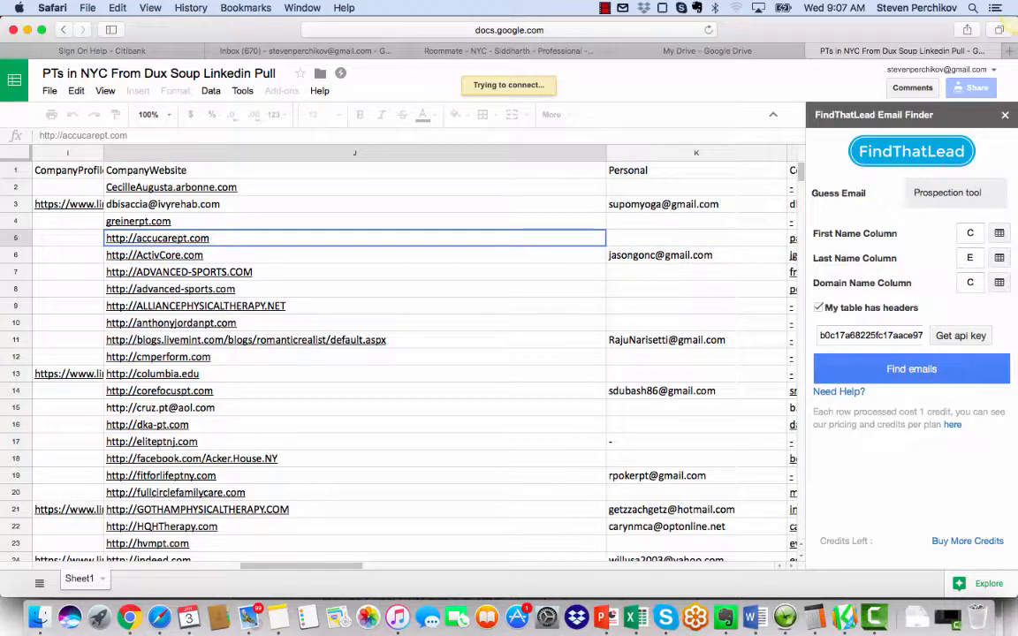
key(Right)
key(Right)
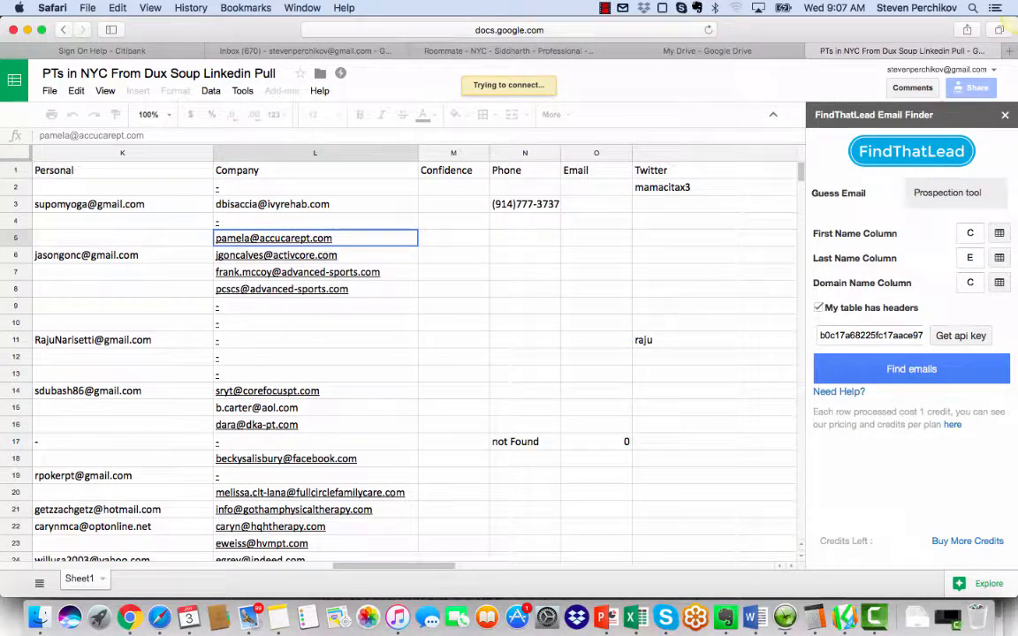
double_click(970, 283)
text(j)
key(BackSpace)
text(J)
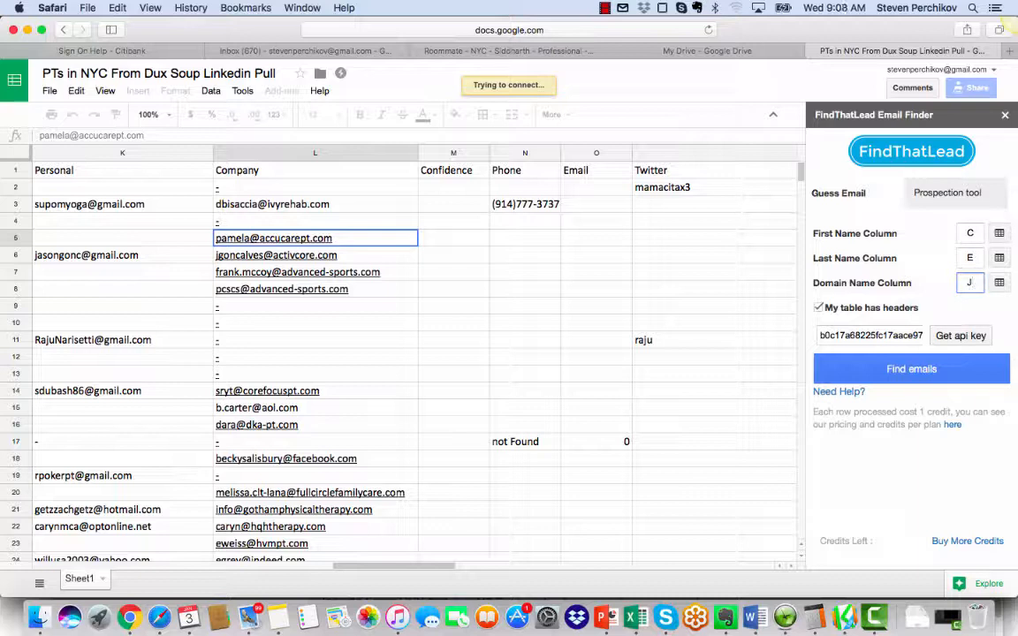
Step: Run FindThatLead's email search on the sheet with the configured name and domain columns
click(859, 335)
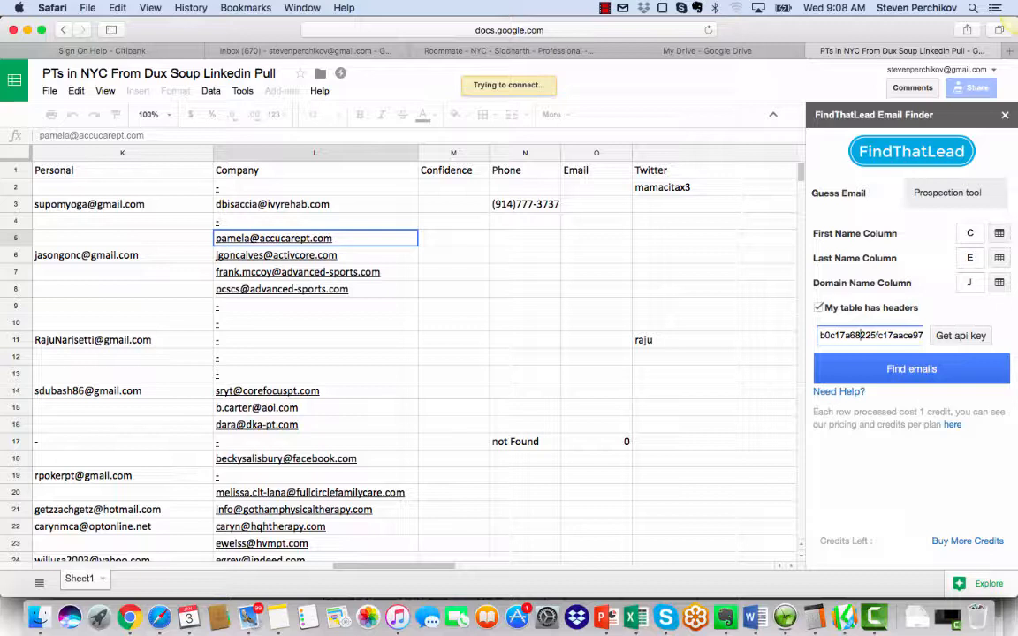
click(911, 368)
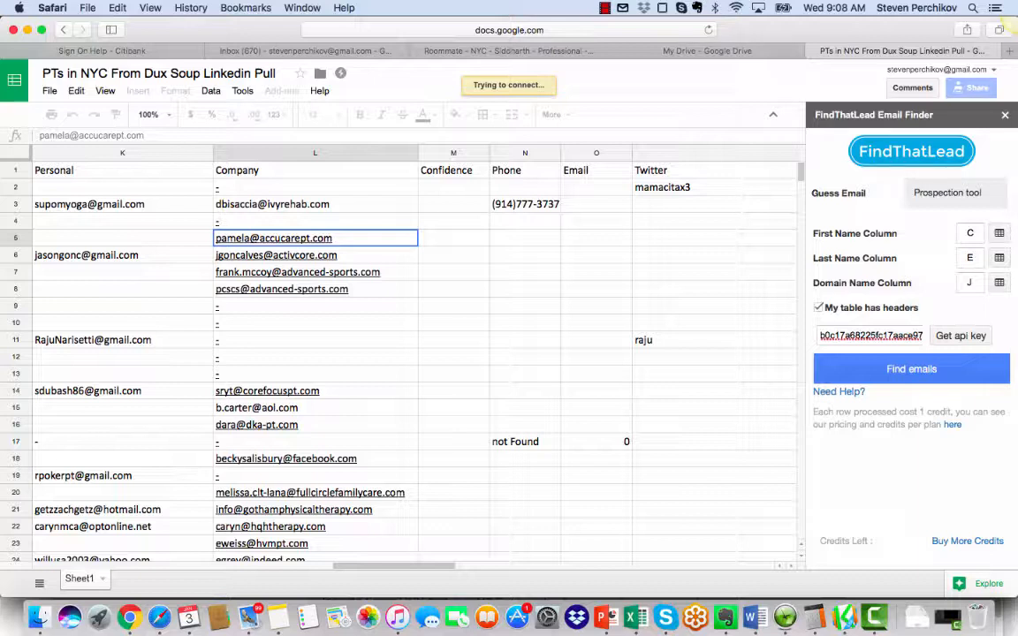
click(453, 272)
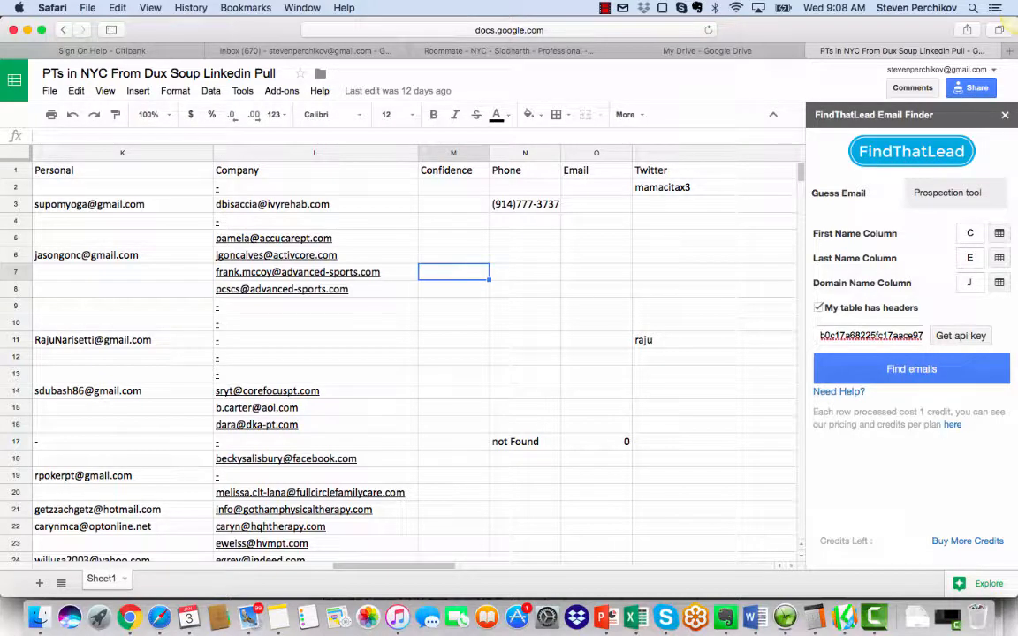
scroll(416, 354, down, 15)
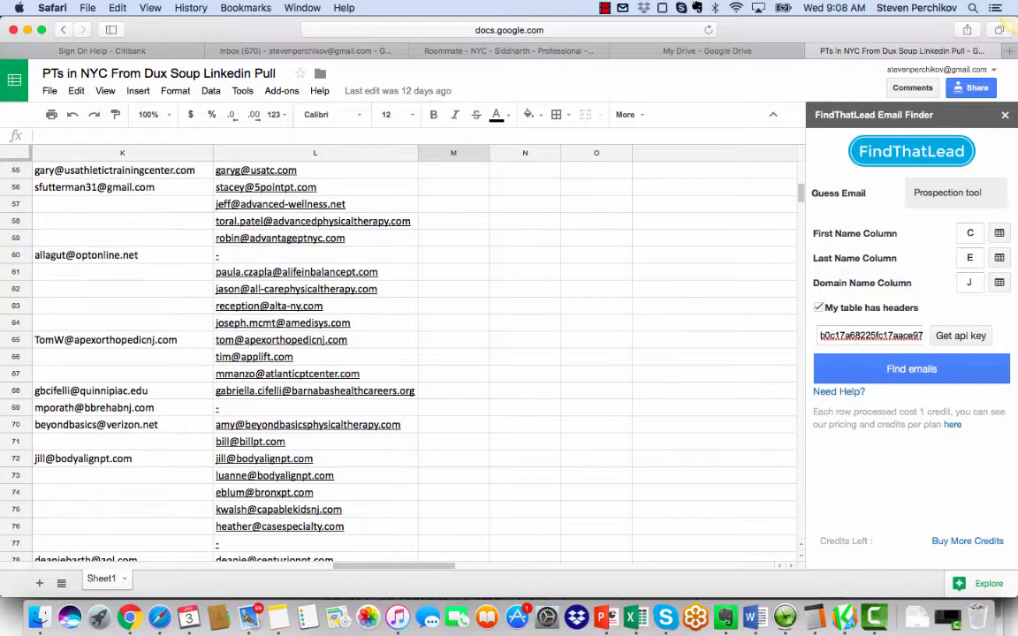
scroll(415, 353, up, 15)
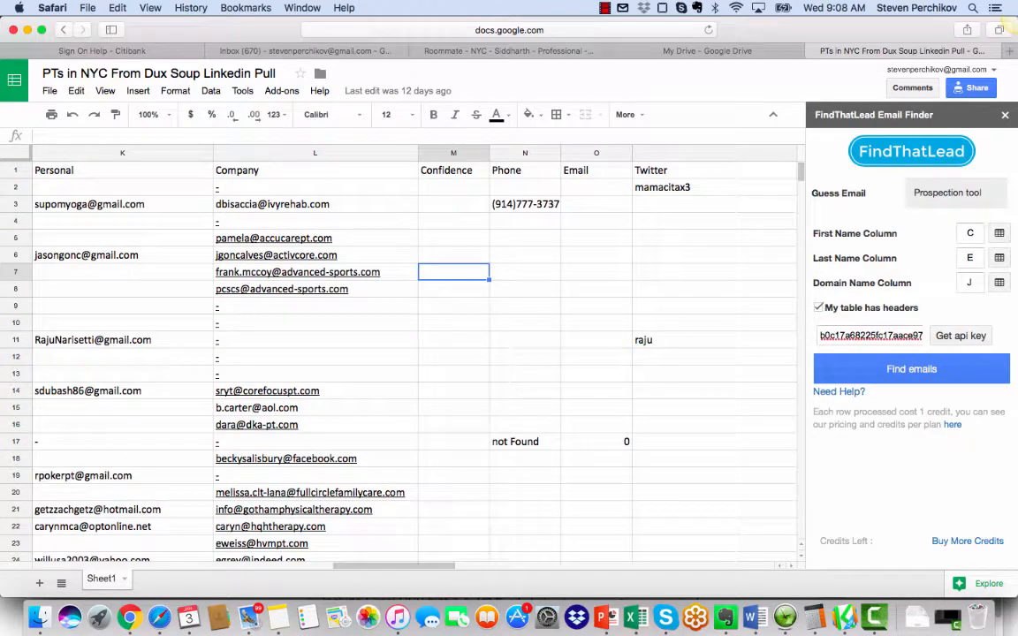
click(315, 305)
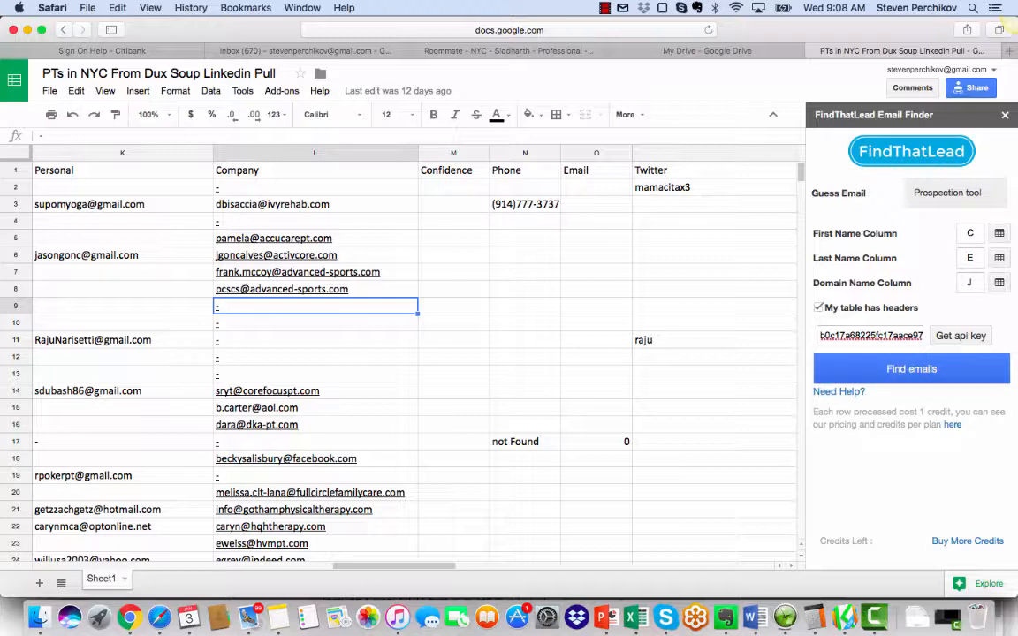
click(911, 368)
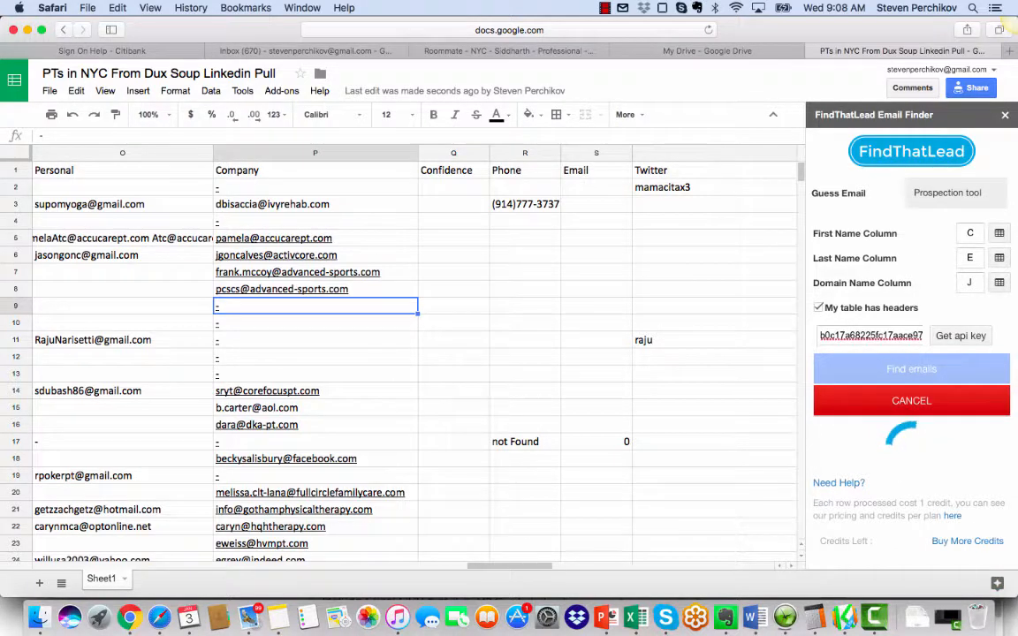
Step: Examine the email guesses in column N alongside the Personal and Company email columns, around row 8
click(453, 237)
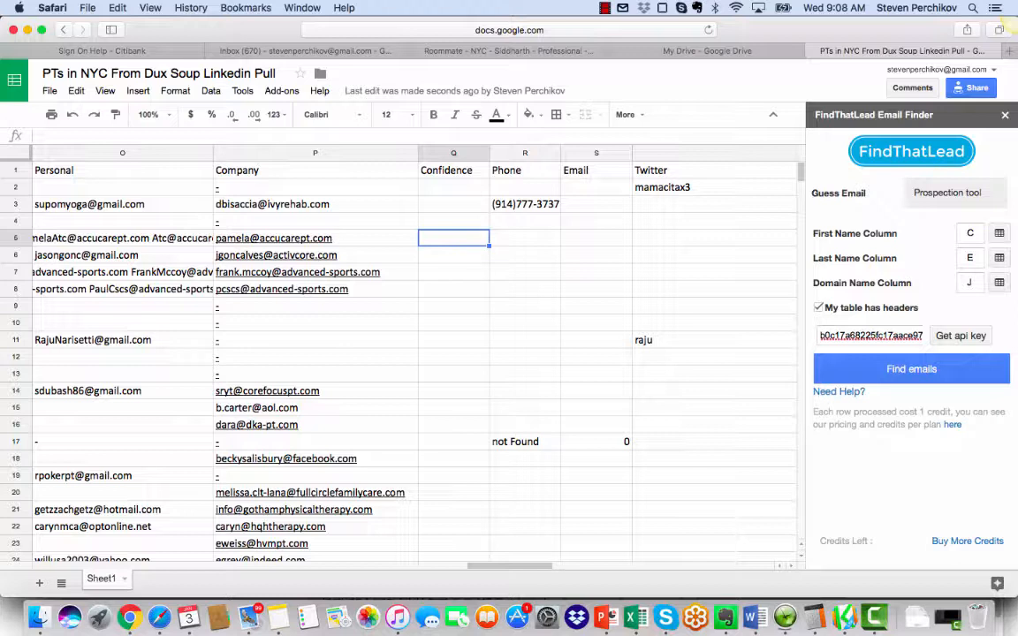
click(123, 289)
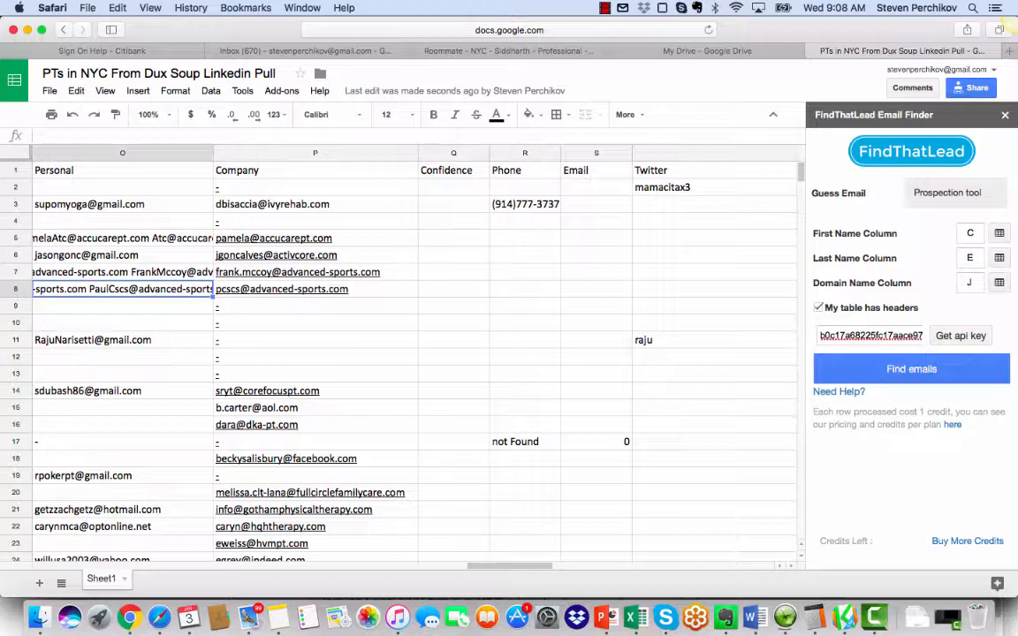
scroll(416, 354, left, 10)
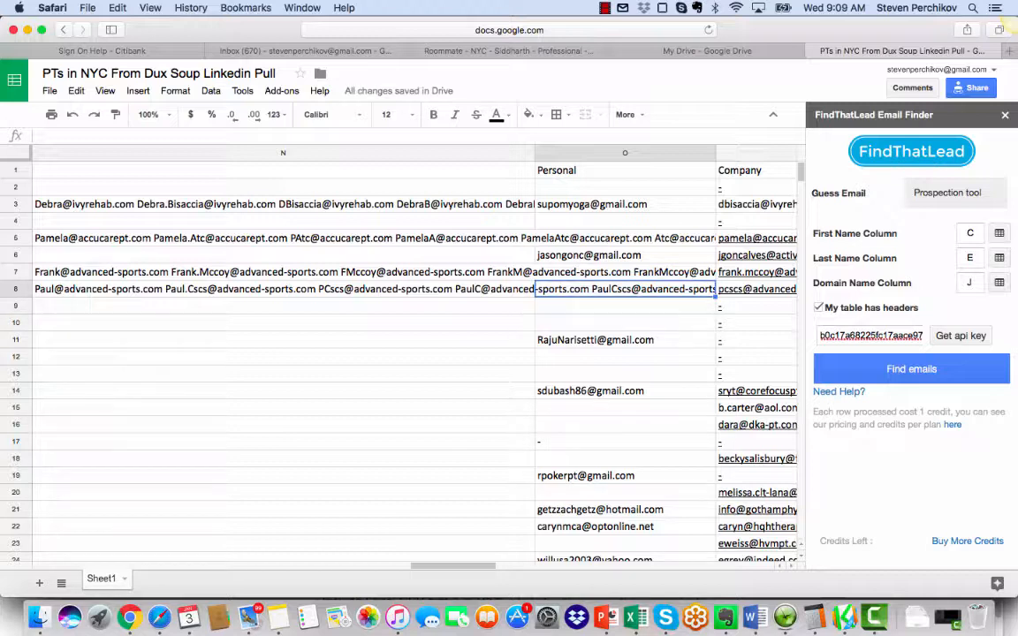
key(Return)
key(Escape)
key(Right)
key(Right)
key(Left)
key(Left)
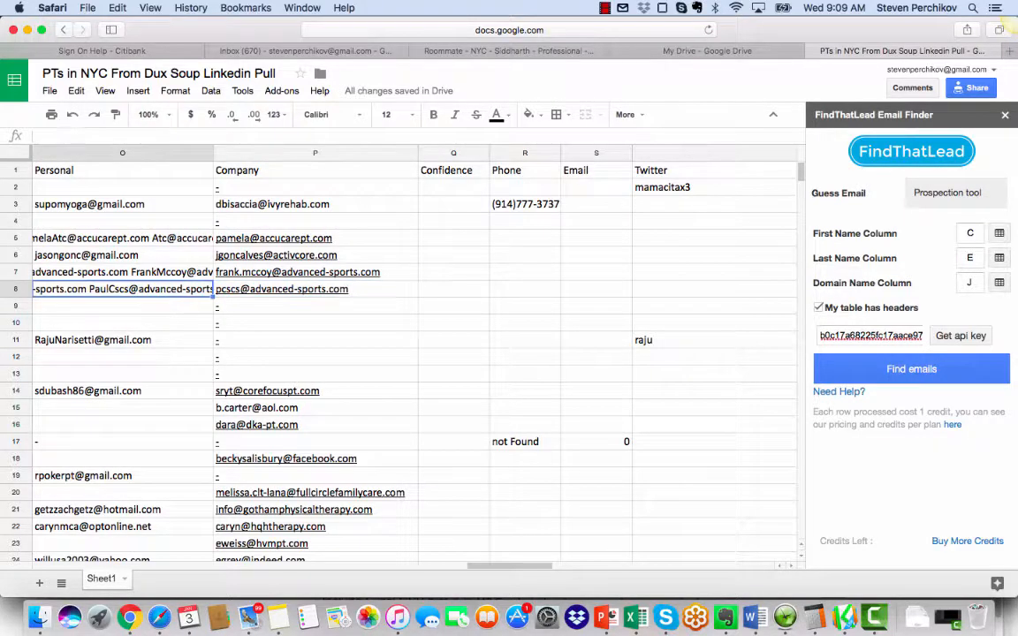
key(Left)
key(Right)
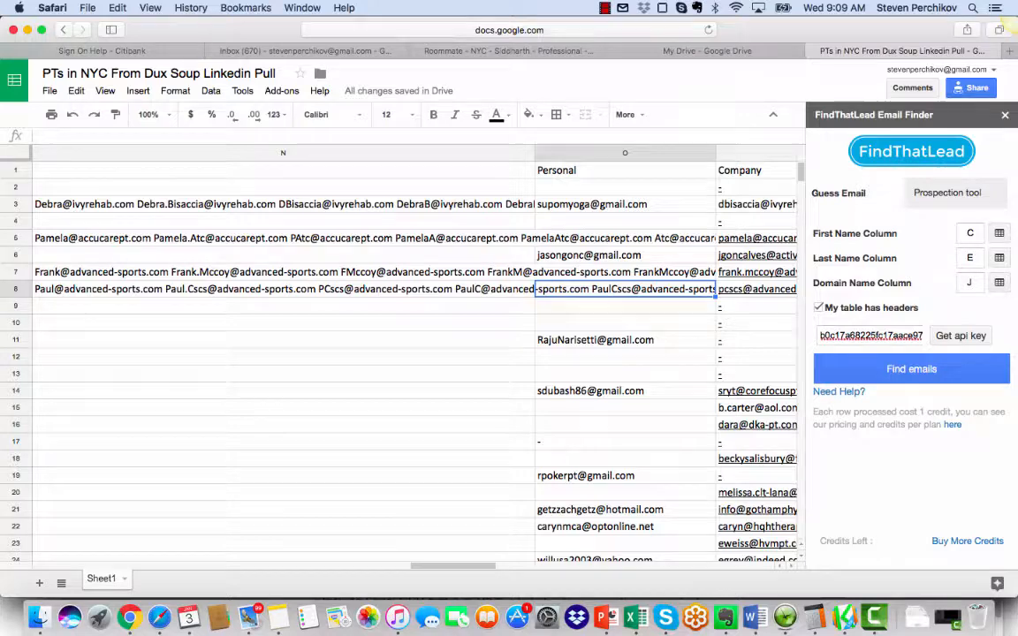
Step: Sort the sheet by the Company email column P, A to Z
click(624, 187)
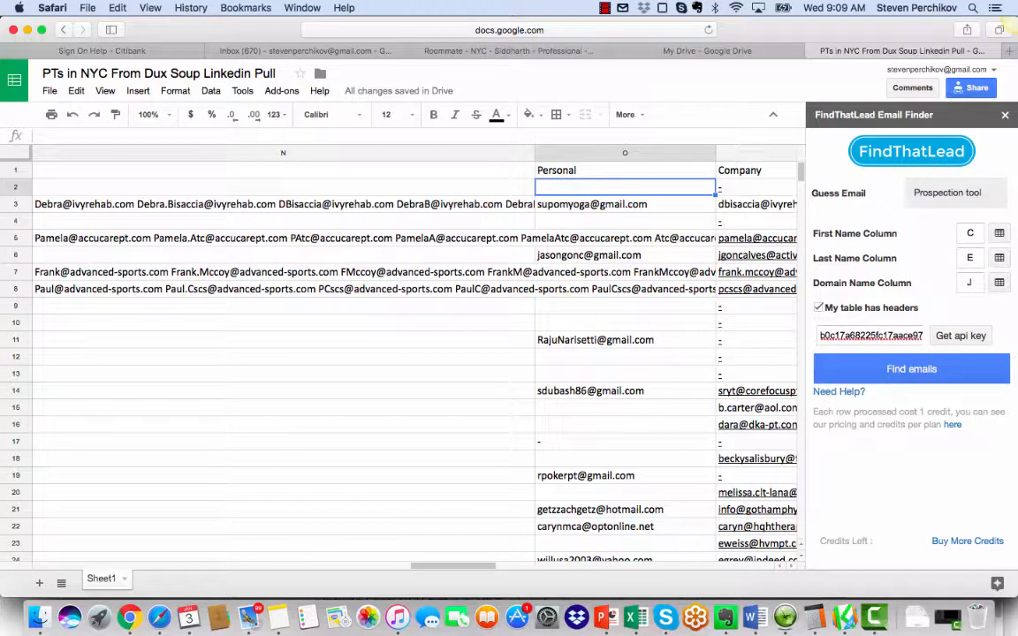
key(Up)
key(Right)
key(Right)
key(Left)
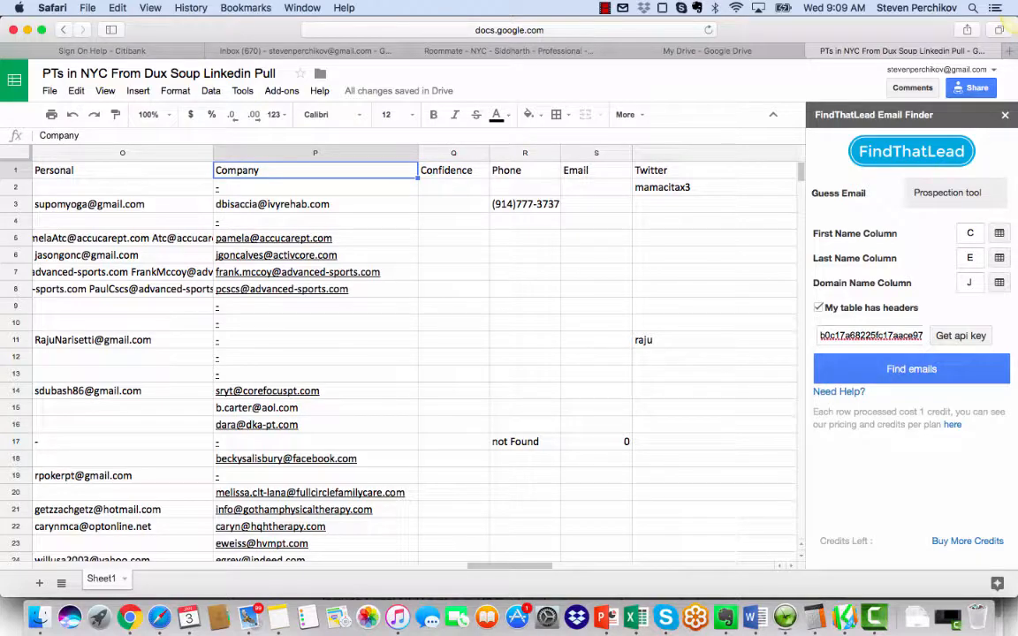
scroll(415, 362, down, 12)
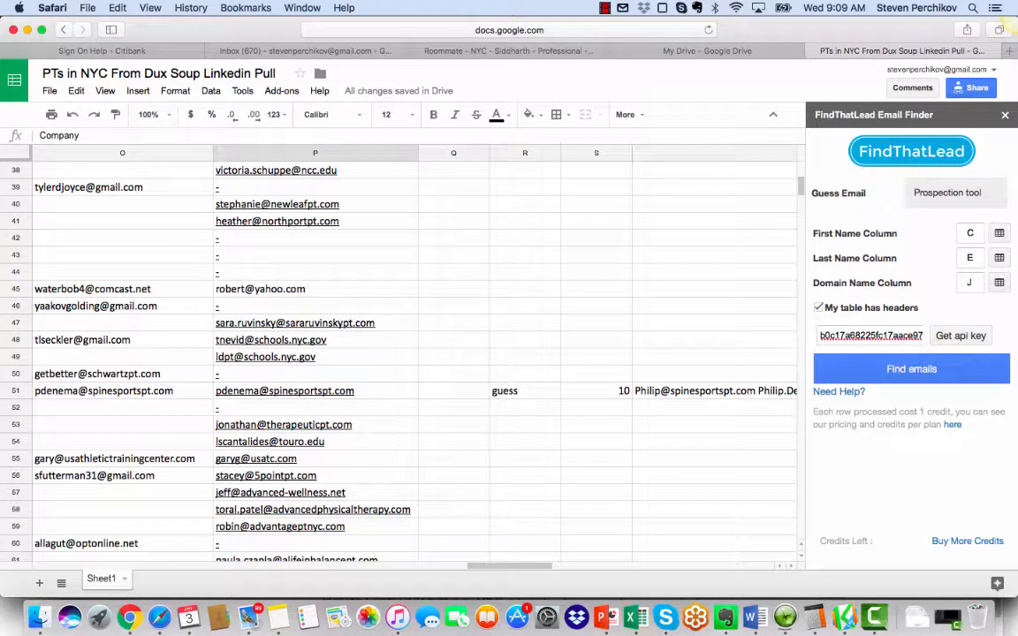
scroll(415, 362, up, 15)
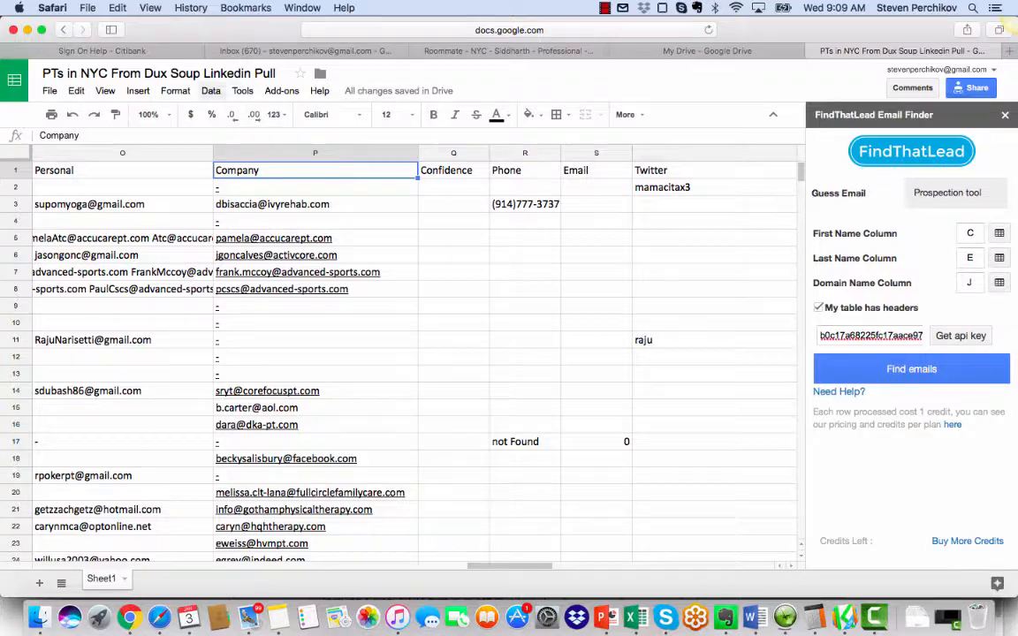
click(210, 91)
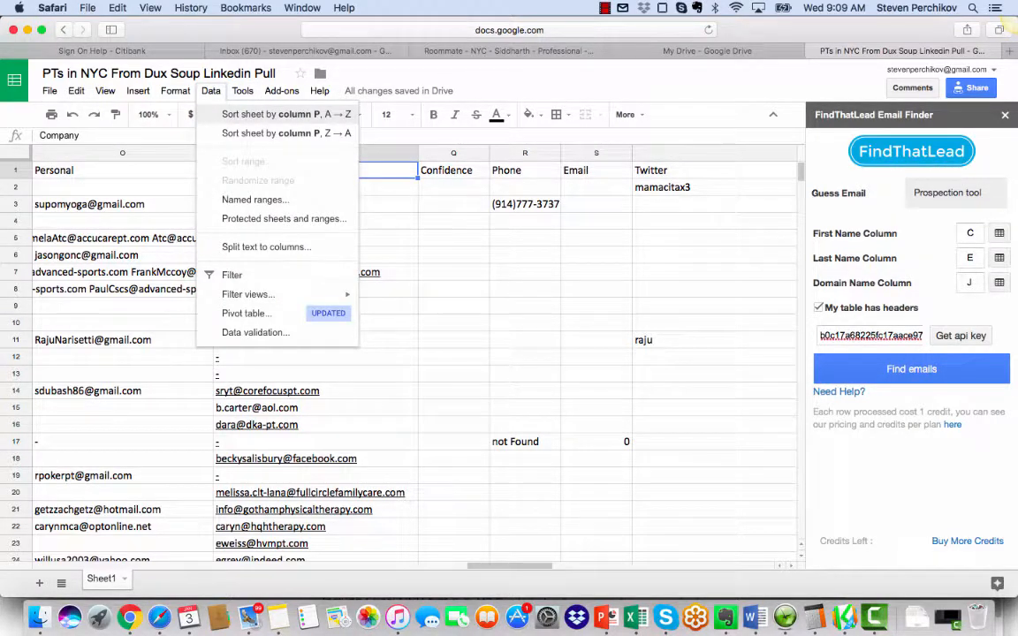
click(286, 114)
Step: Look through the sorted column P and select the block of rows without a company email up to row 1
scroll(398, 354, down, 5)
scroll(398, 353, down, 20)
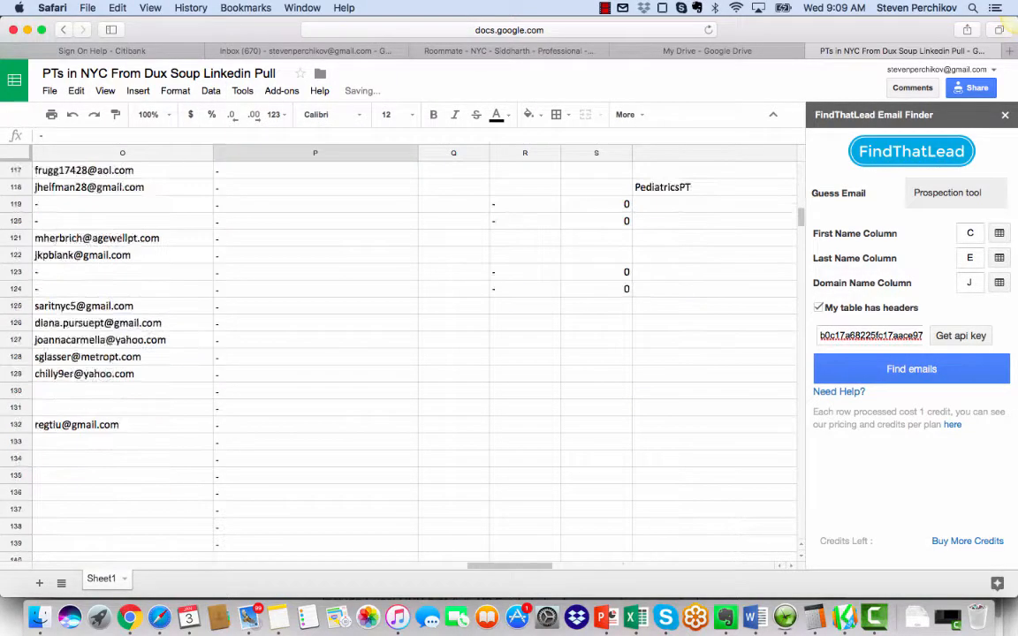
scroll(398, 353, down, 20)
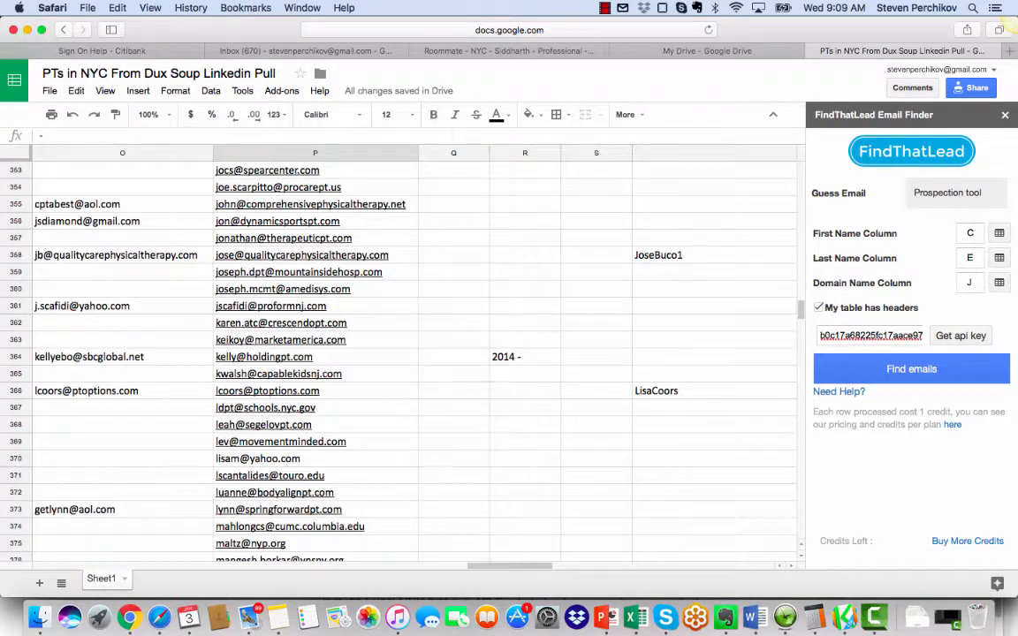
scroll(397, 353, up, 20)
scroll(398, 353, up, 4)
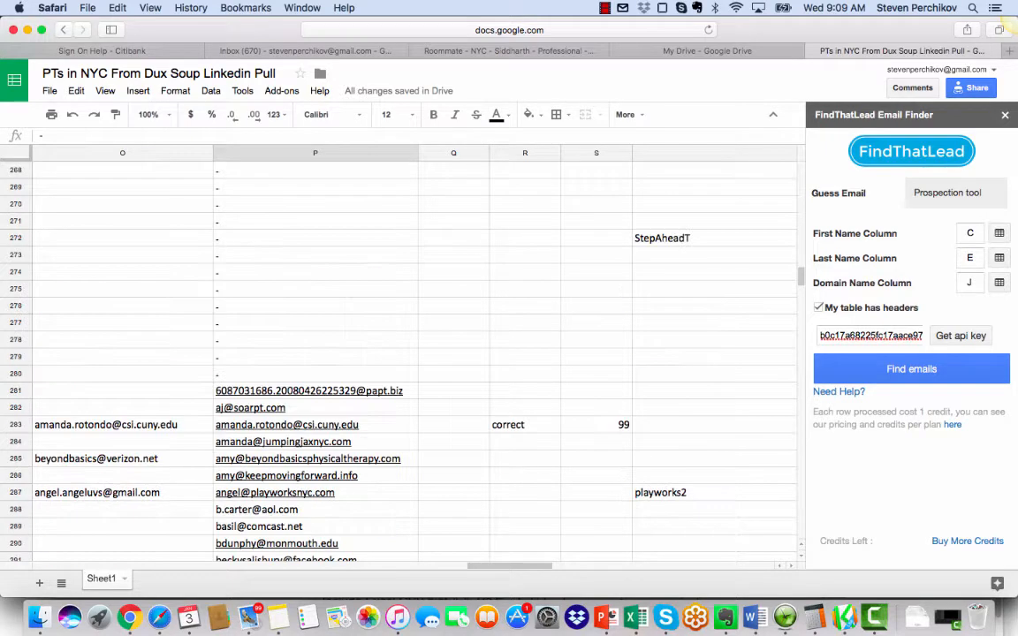
drag(314, 289, 18, 99)
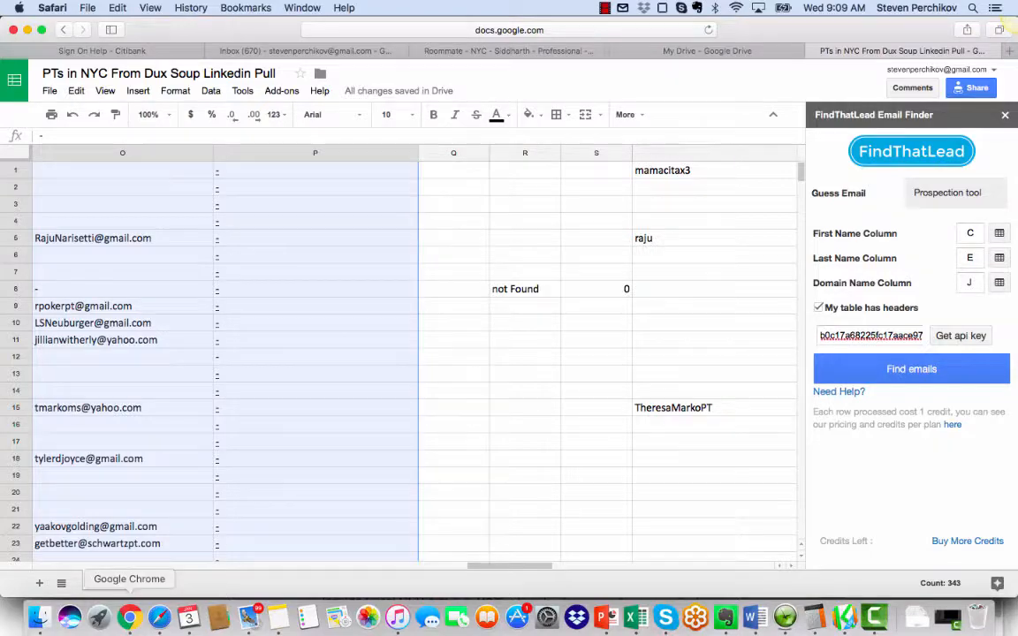
Step: Trace row 20 from the company email column back to its LinkedIn profile link in column A
click(300, 492)
key(Left)
key(Left)
key(Left)
key(Left)
key(Left)
key(Left)
key(Left)
key(Left)
key(Left)
key(Left)
key(Left)
key(Left)
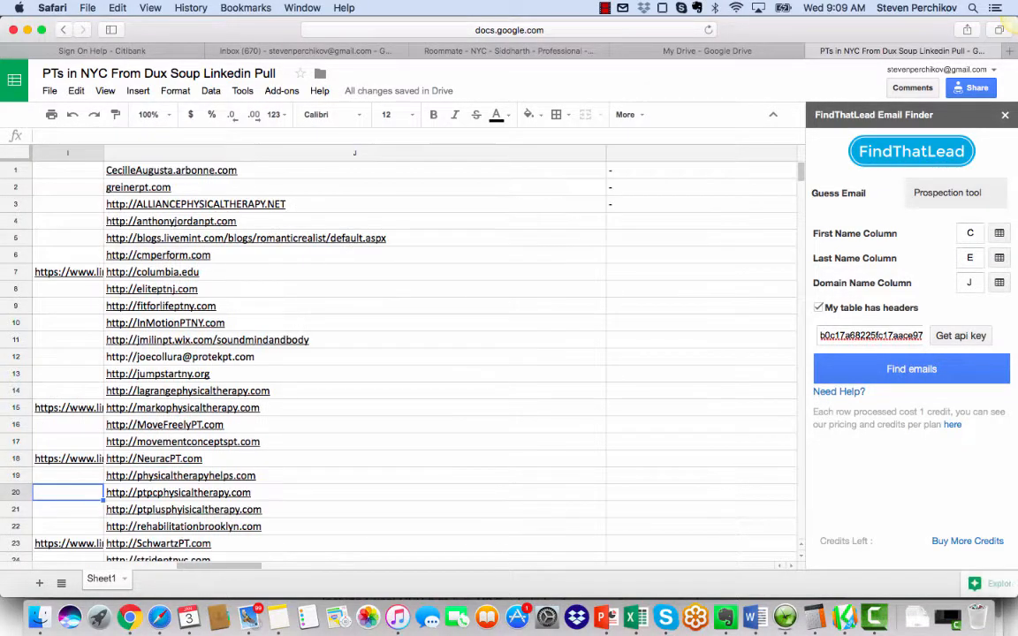
key(Left)
key(Left)
key(Left)
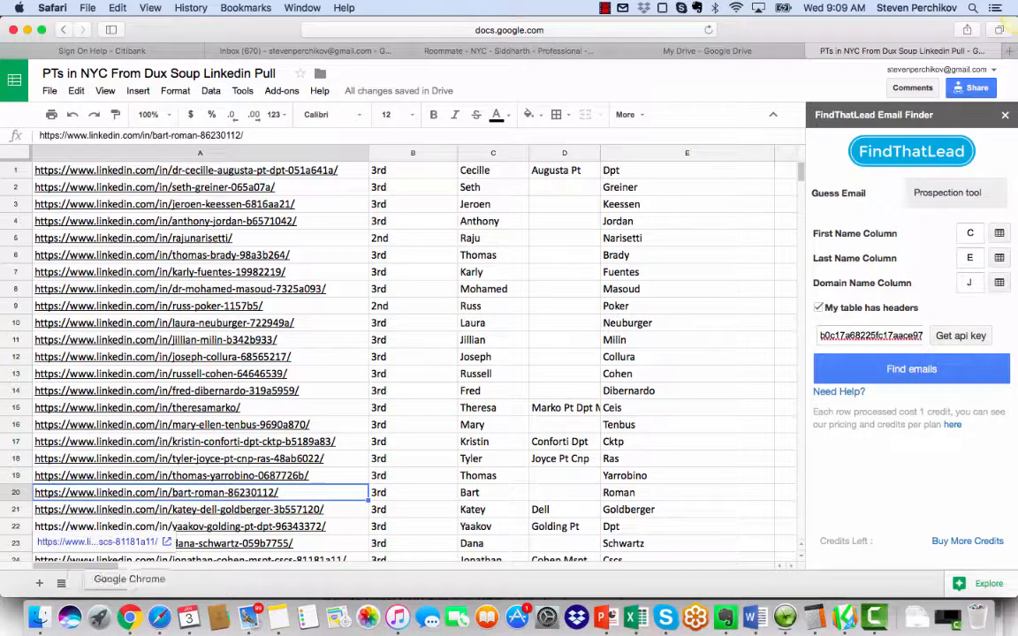
Step: Switch to Chrome, dismiss the Dux-Soup data download dialog, and open Dux-Soup's Revisit Data tool
click(129, 617)
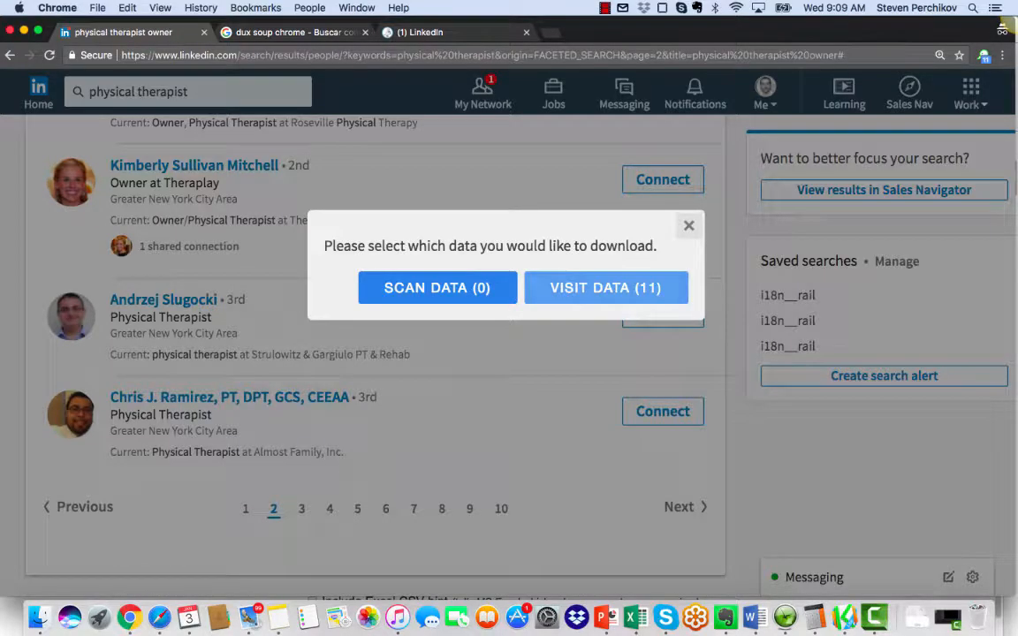
click(688, 225)
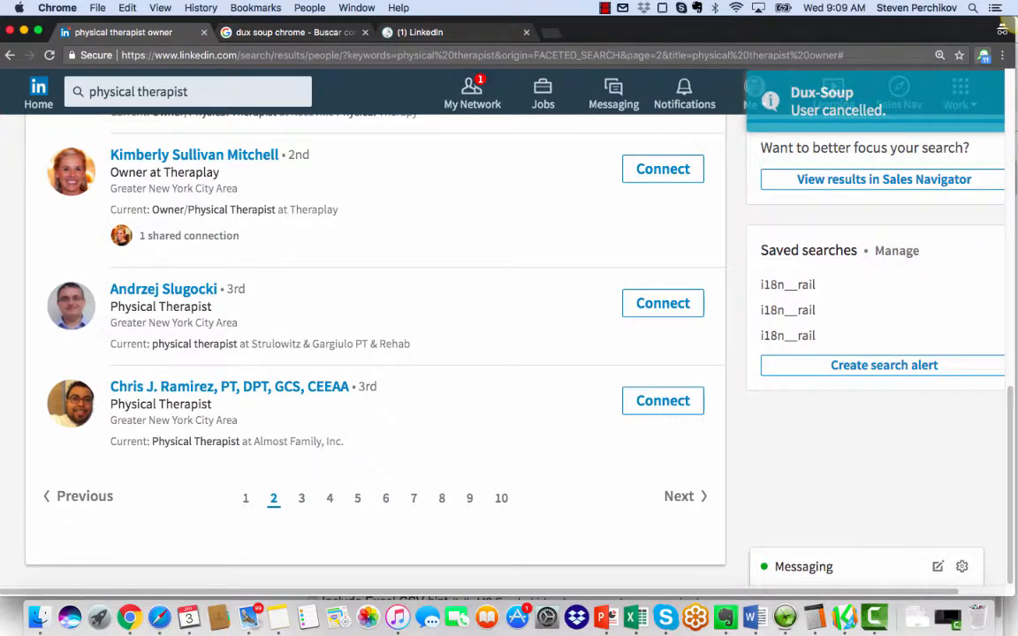
click(983, 55)
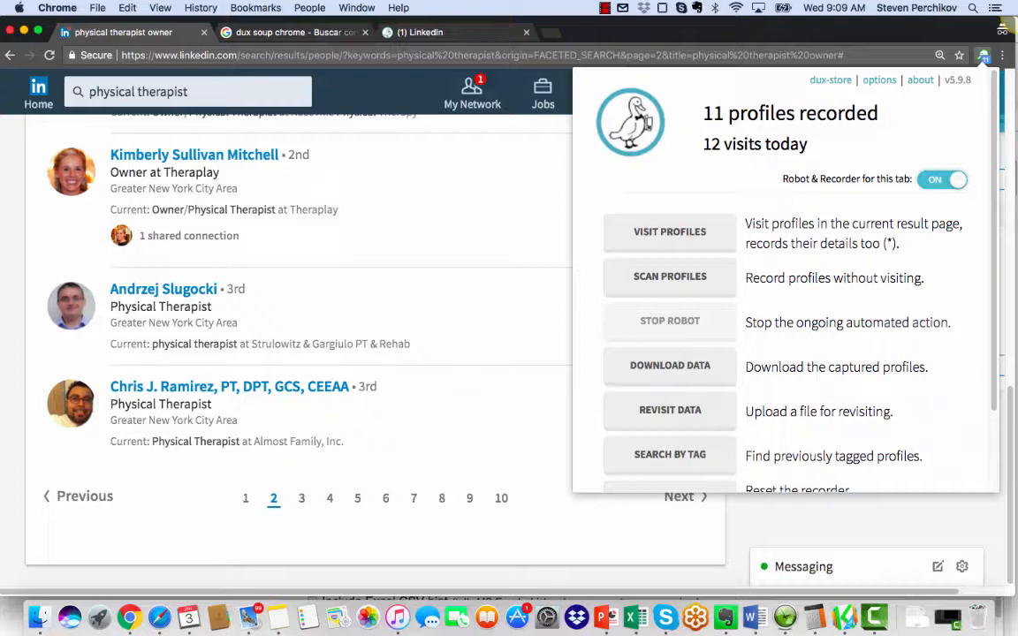
scroll(786, 282, down, 2)
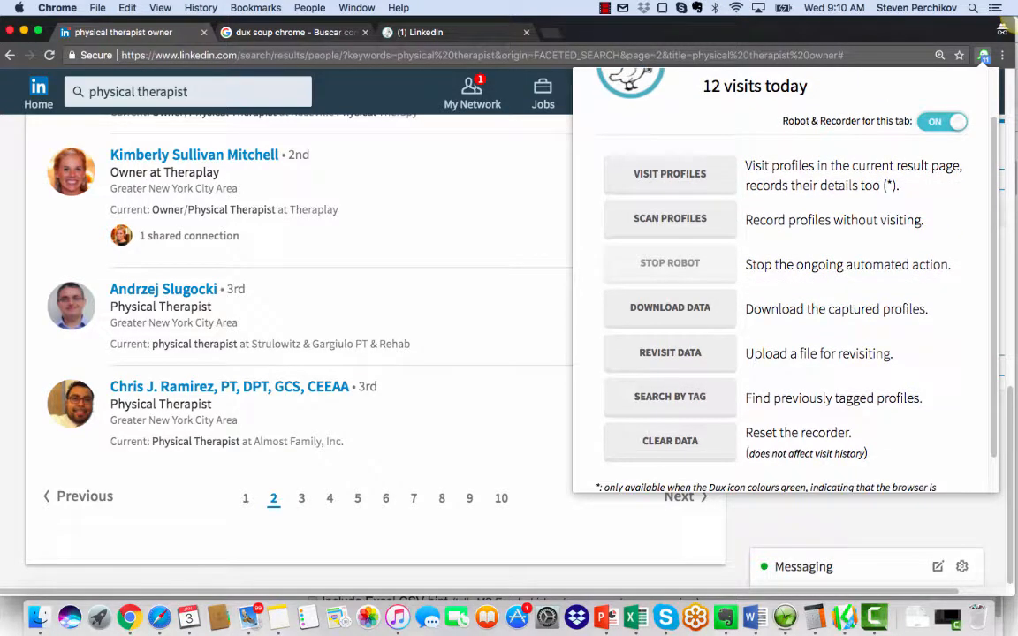
click(669, 351)
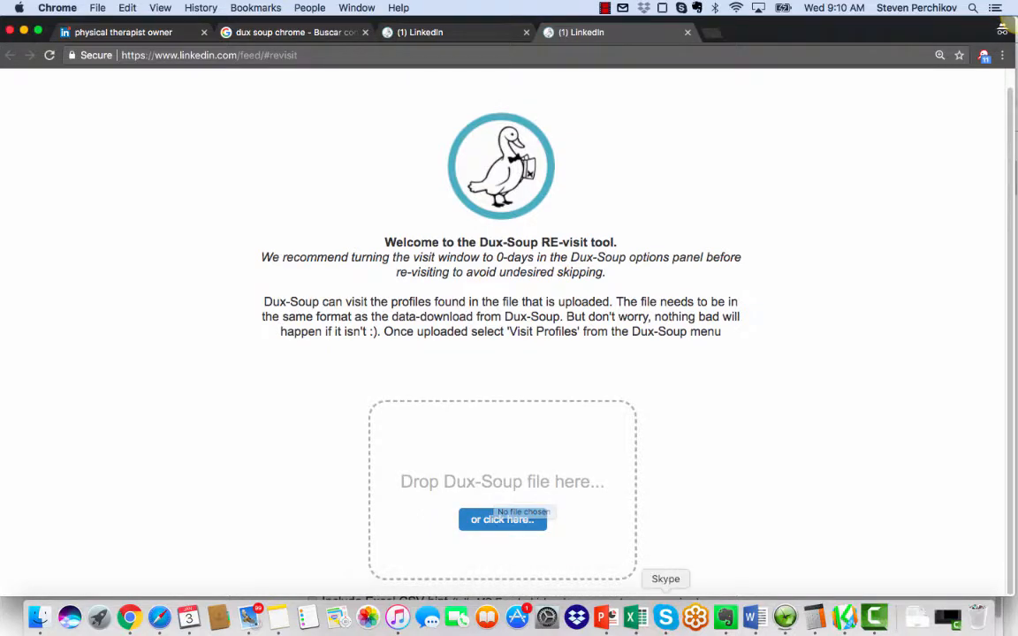
Step: View the downloaded Dux-Soup visit data in Excel and return to the Google Sheet in Safari
click(635, 617)
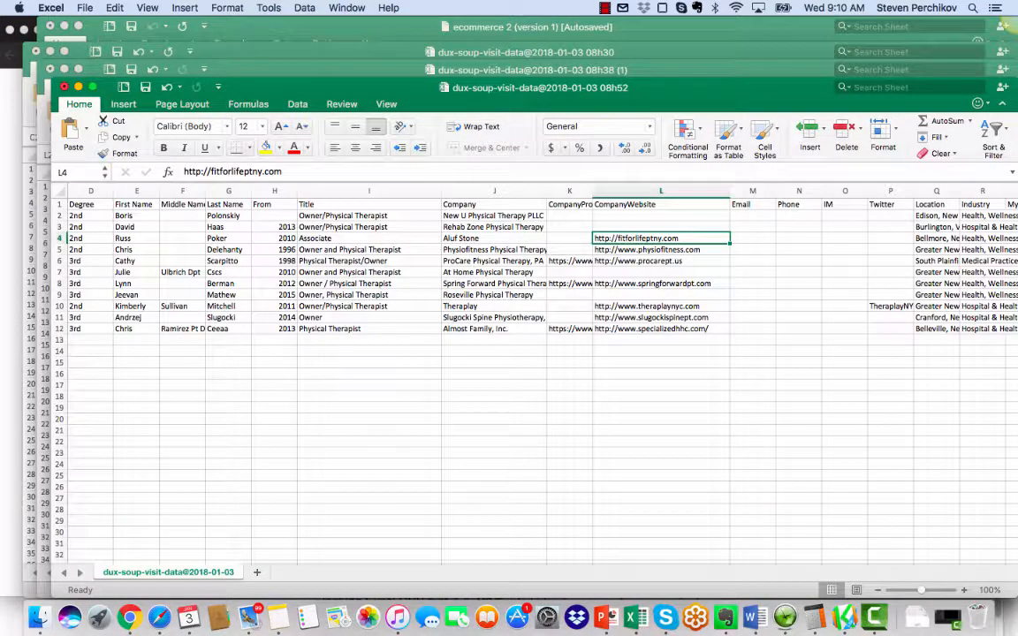
click(129, 617)
click(159, 617)
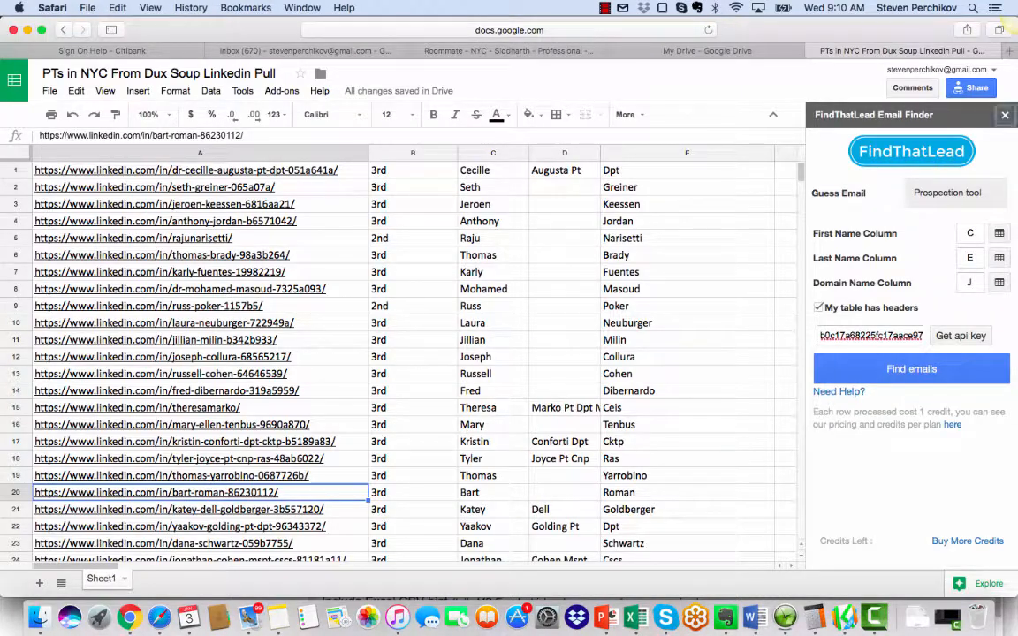
Step: Close the FindThatLead sidebar and move across row 11 to its company email cell in column P
click(1004, 115)
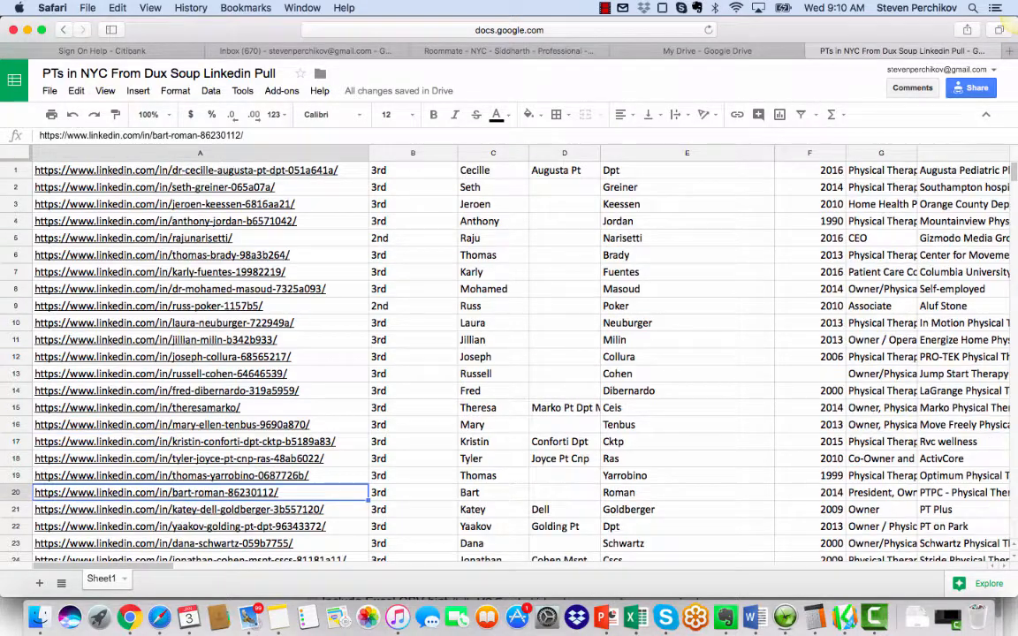
click(687, 340)
key(Right)
key(Right)
key(Right)
key(Right)
key(Right)
key(Right)
key(Right)
key(Right)
key(Right)
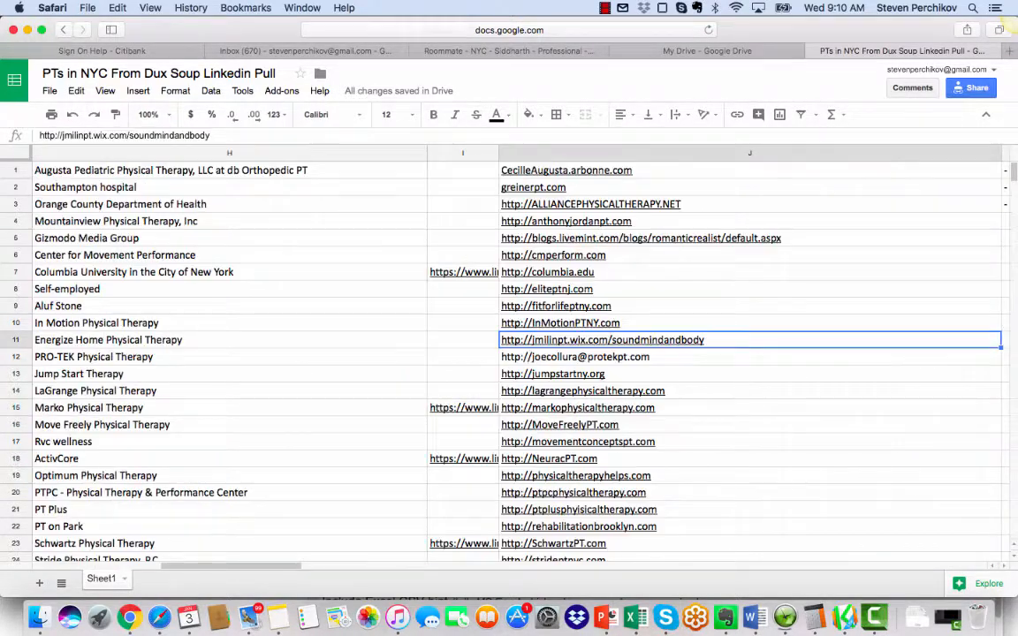
key(Right)
key(Right)
key(Right)
key(Right)
key(Right)
key(Right)
key(Right)
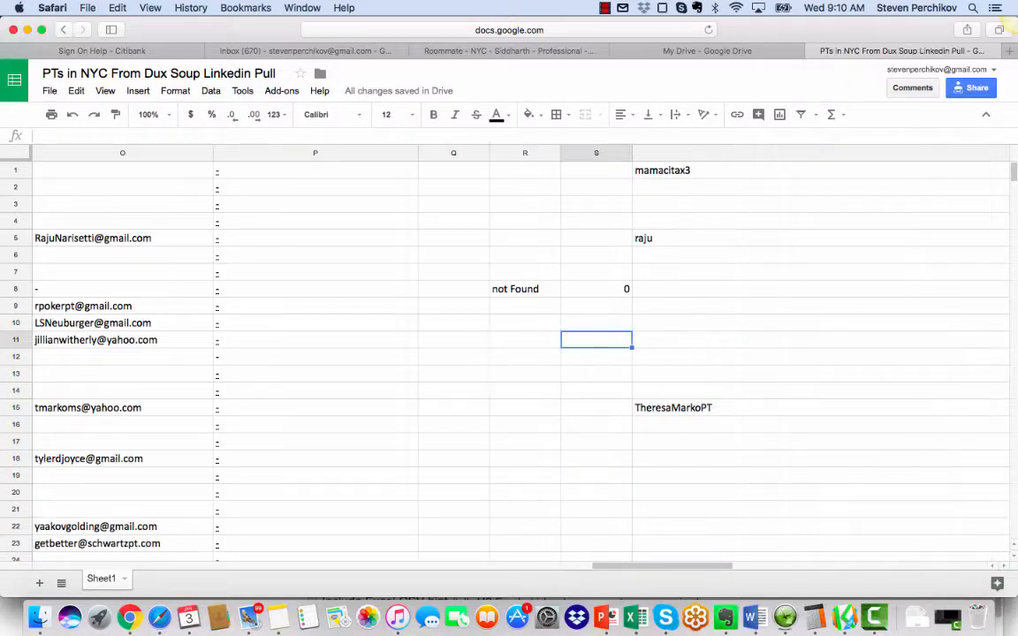
key(Left)
key(Left)
key(Left)
key(Left)
key(Left)
key(Left)
key(Left)
key(Left)
key(Left)
key(Left)
key(Left)
key(Left)
key(Left)
key(Left)
key(Left)
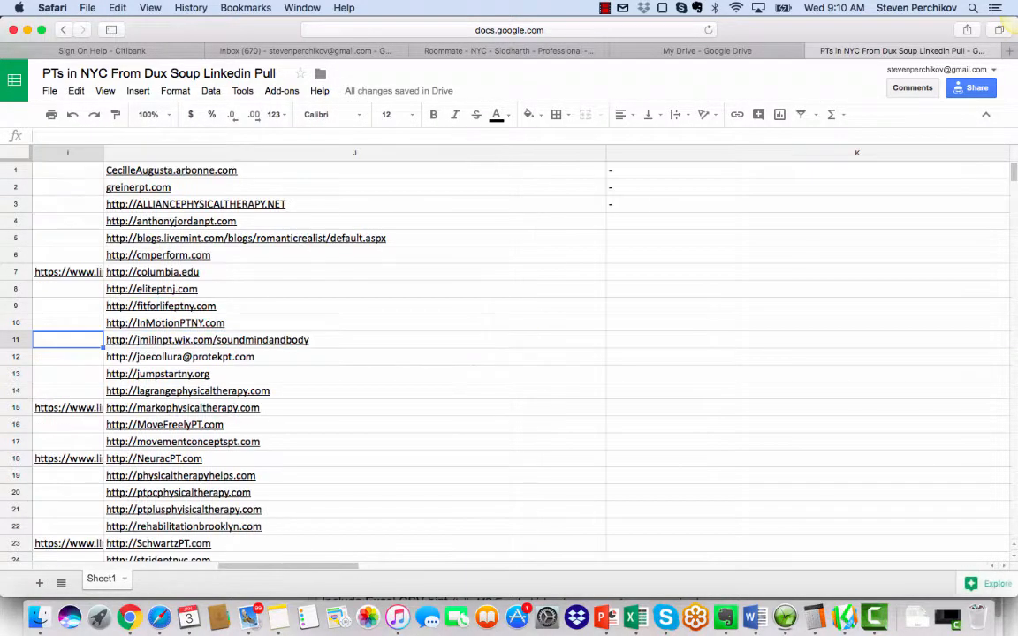
key(Left)
key(Right)
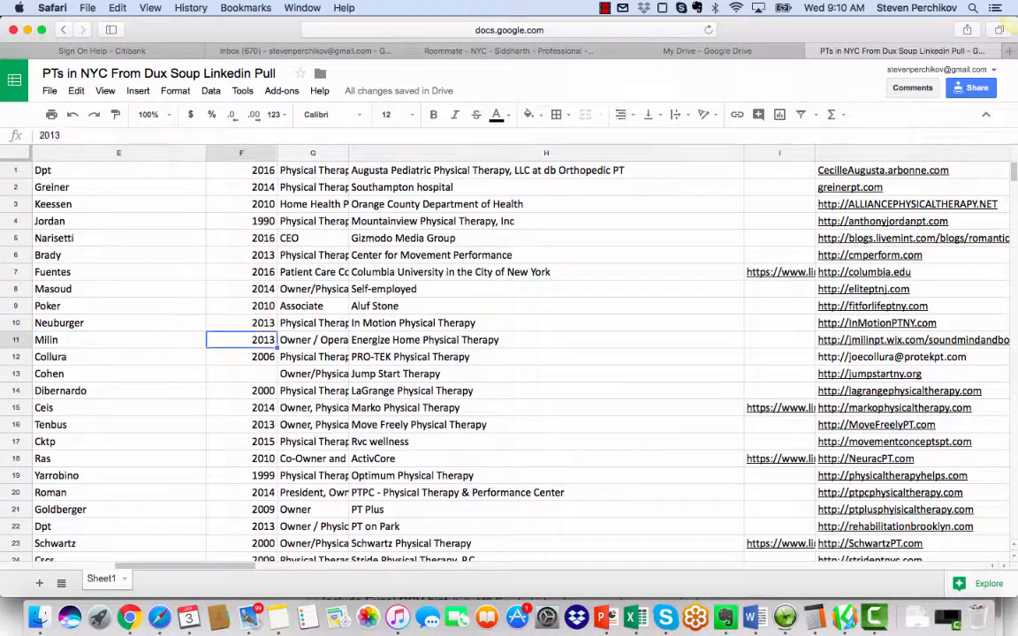
key(Right)
key(Right)
key(Right)
key(Right)
key(Right)
key(Right)
key(Right)
key(Right)
key(Right)
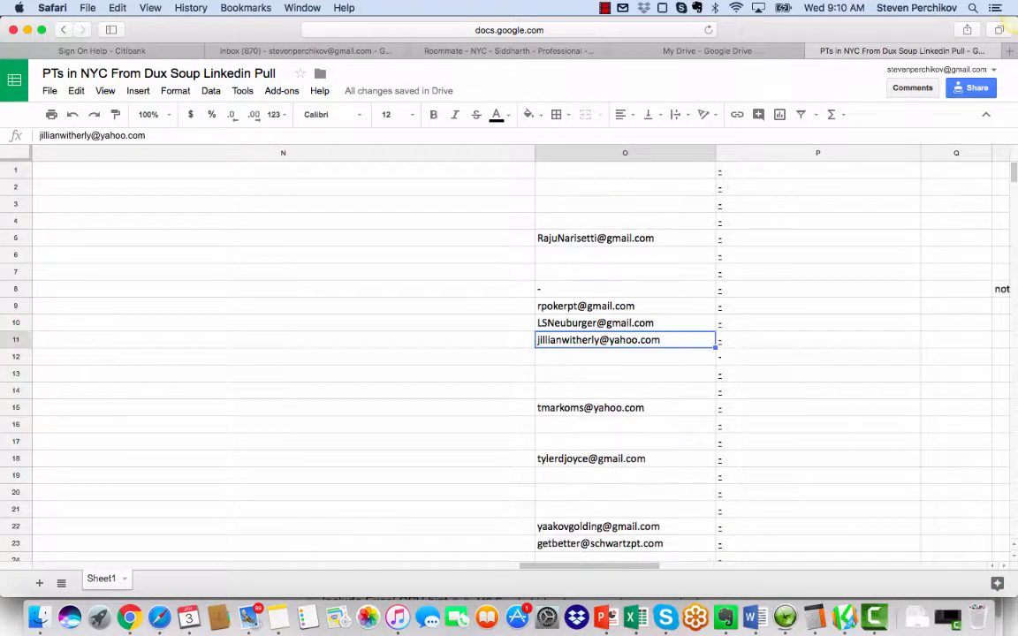
key(Right)
Step: Look through column P for the rows lacking a company email and where the found emails begin, returning to row 1
scroll(509, 353, down, 20)
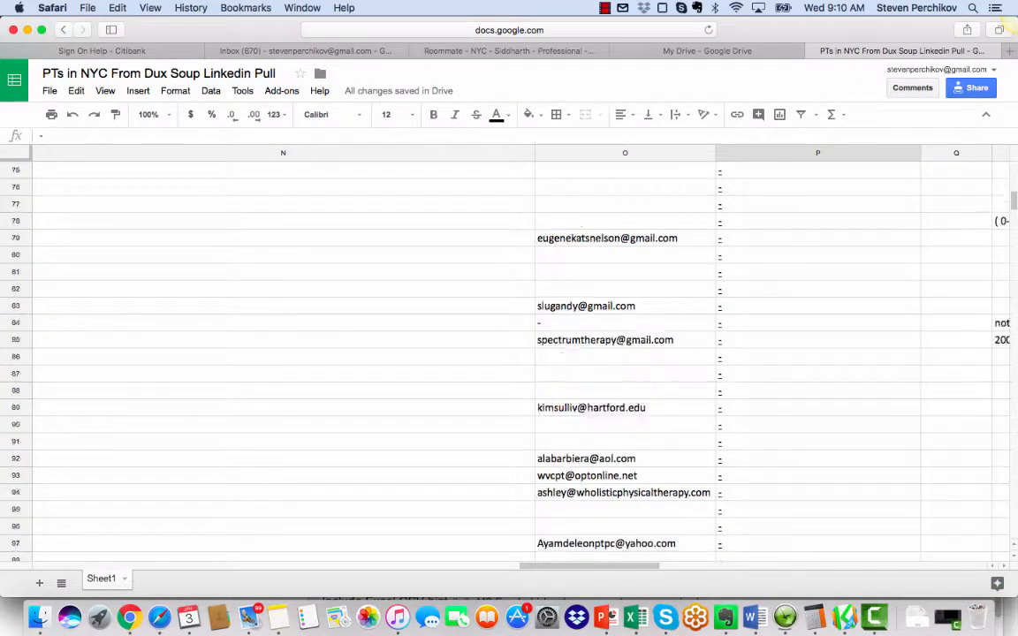
scroll(509, 353, down, 7)
scroll(508, 354, up, 15)
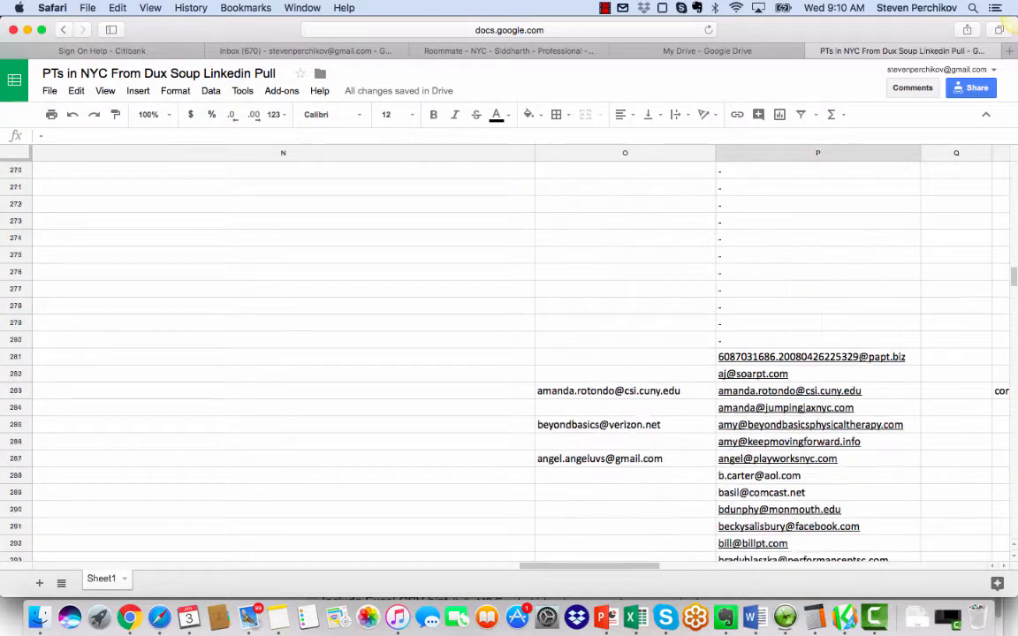
scroll(509, 353, up, 20)
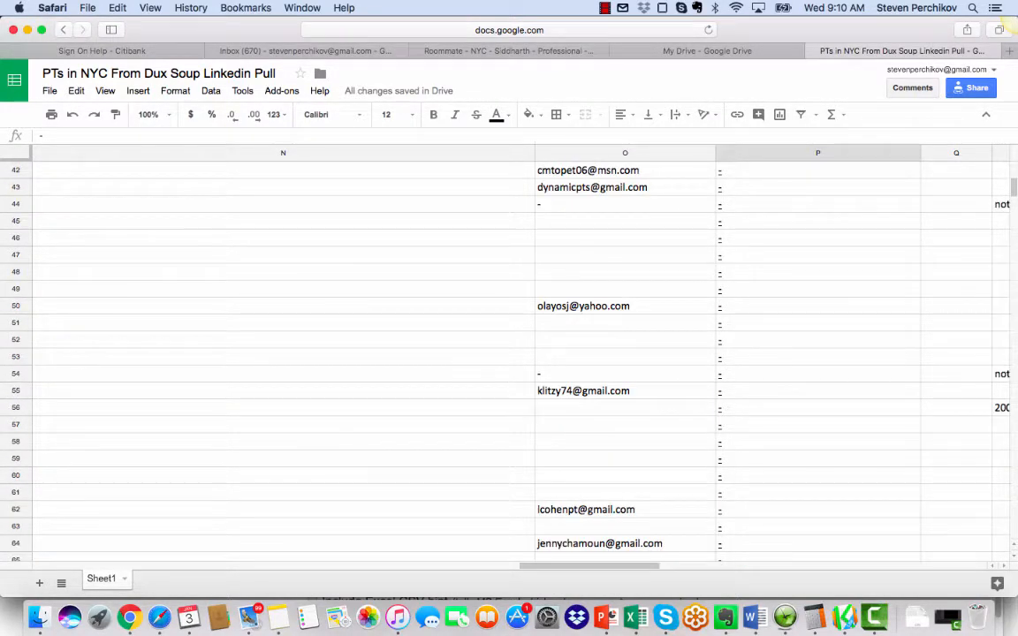
scroll(509, 354, up, 2)
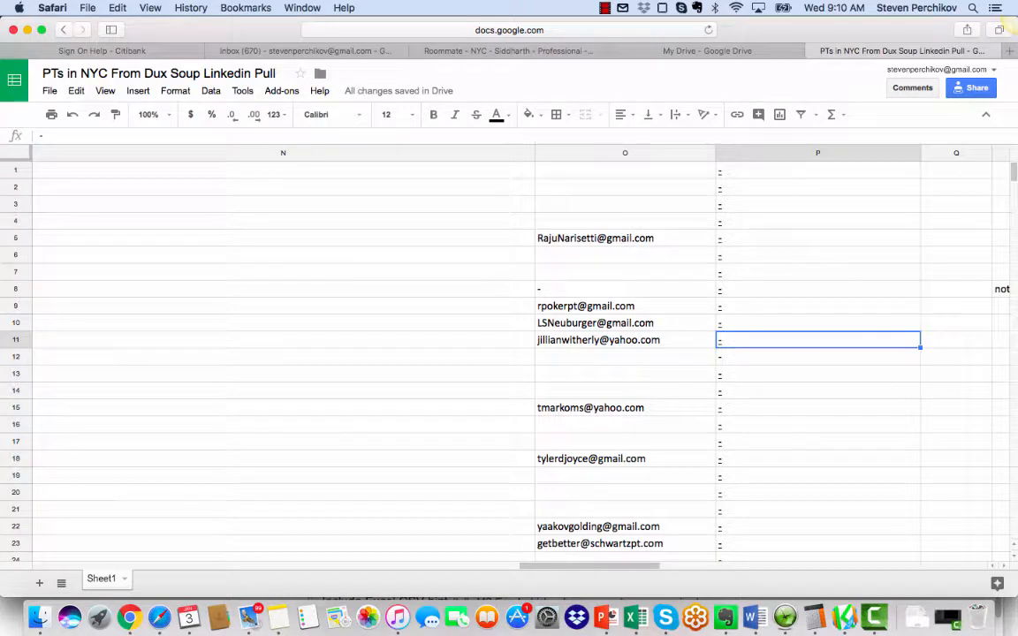
scroll(509, 354, down, 2)
scroll(509, 353, down, 10)
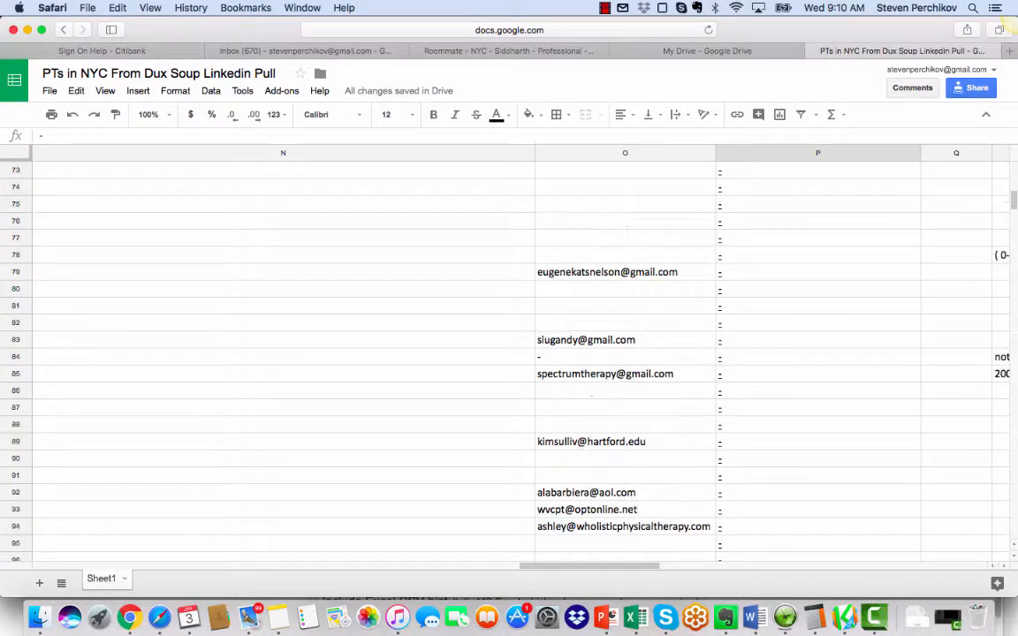
scroll(509, 354, down, 10)
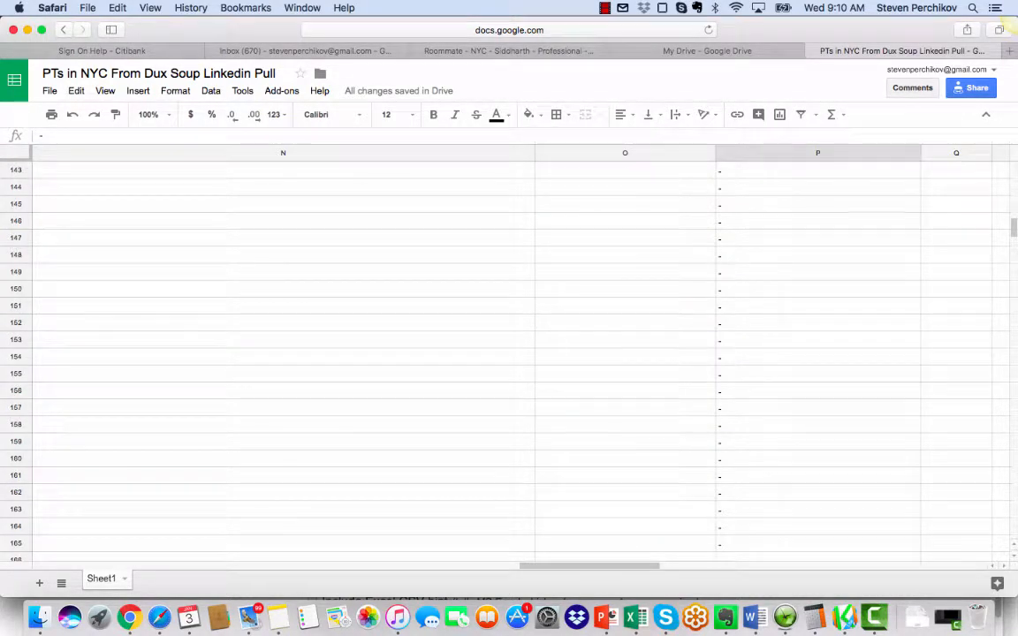
scroll(509, 353, up, 5)
scroll(509, 354, up, 10)
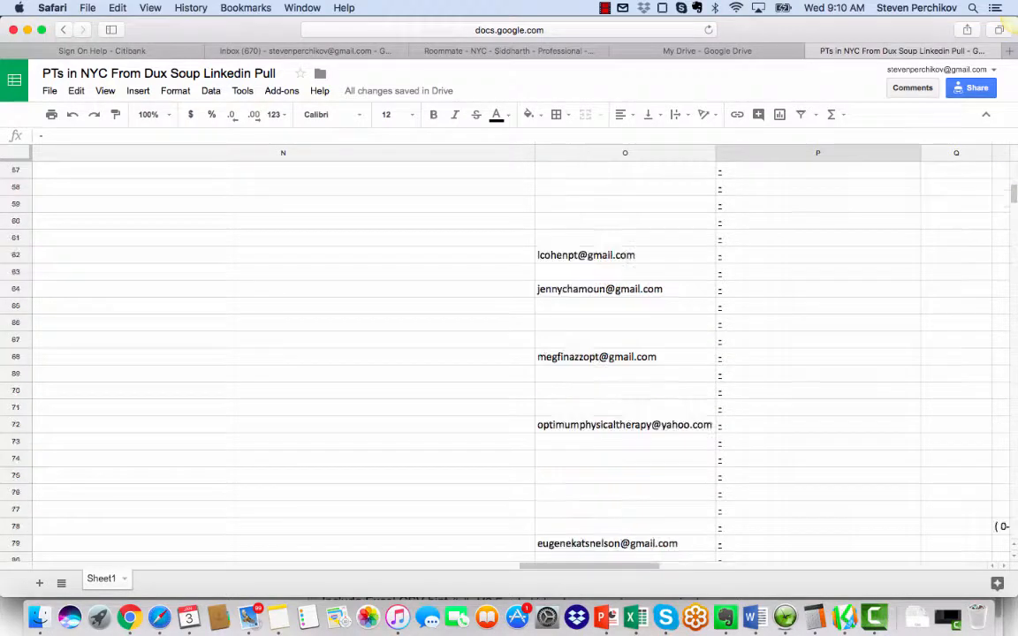
scroll(509, 353, up, 10)
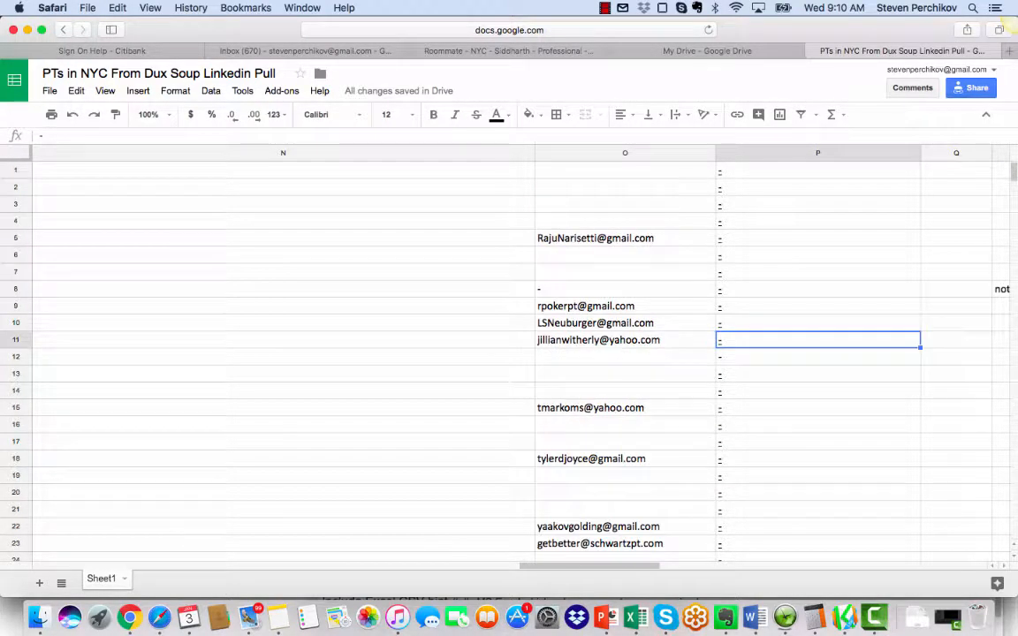
click(129, 616)
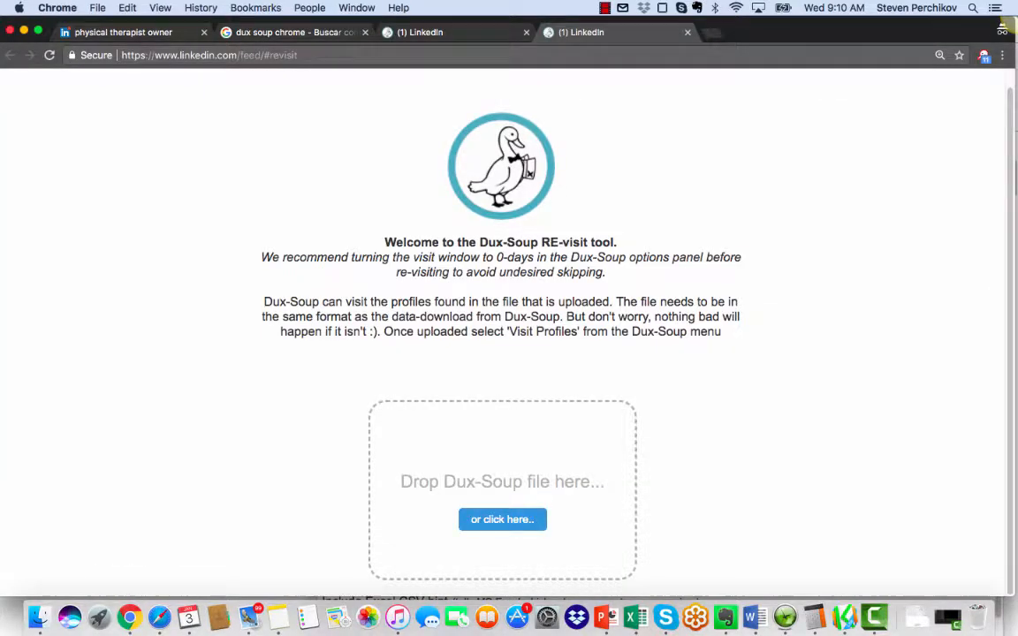
click(501, 519)
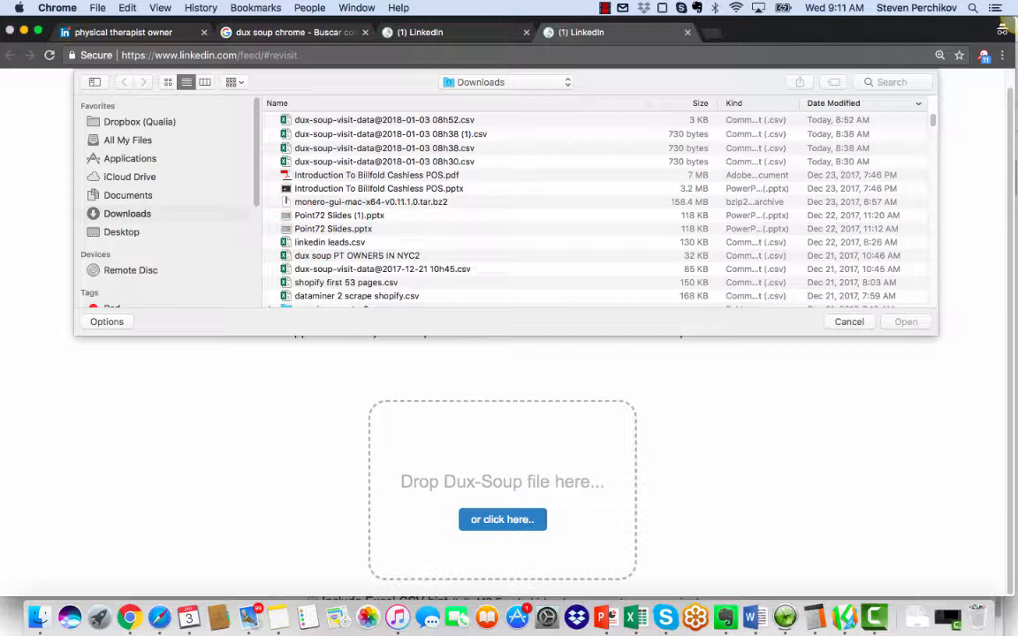
double_click(384, 120)
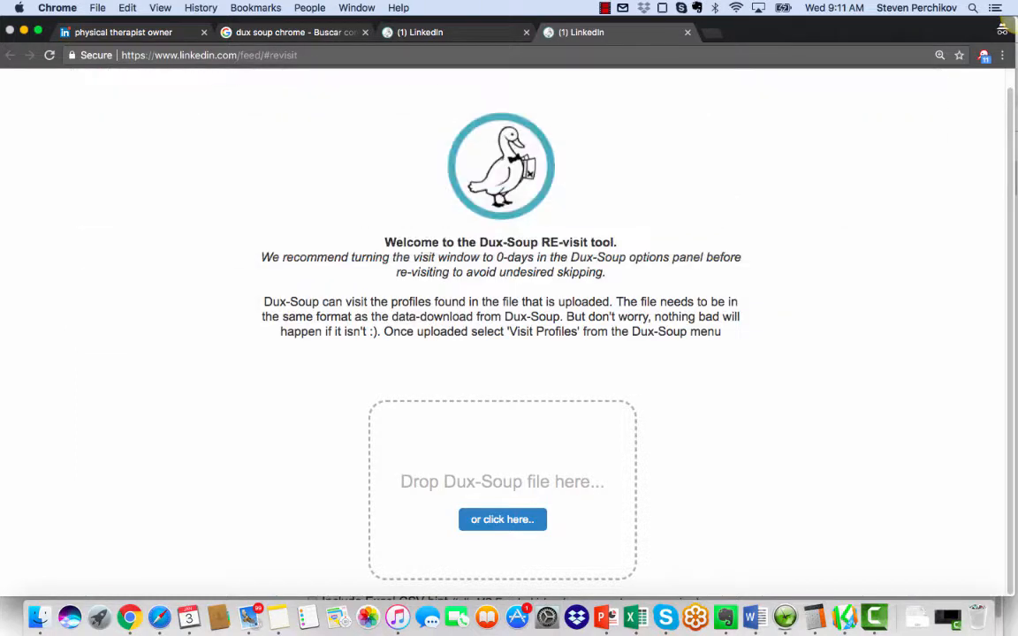
scroll(454, 362, down, 5)
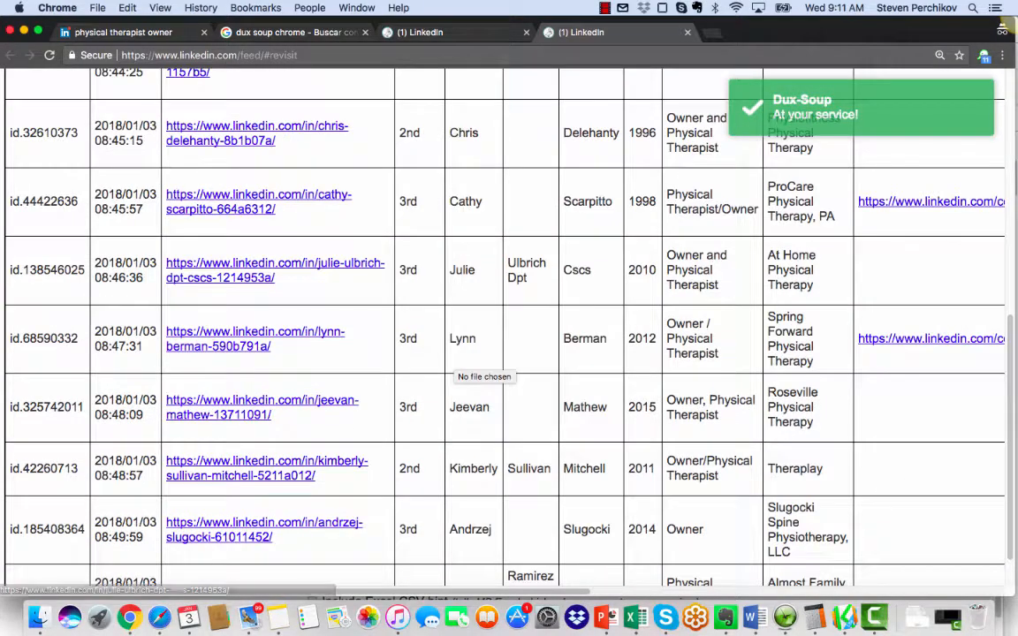
scroll(276, 270, up, 3)
scroll(482, 367, up, 5)
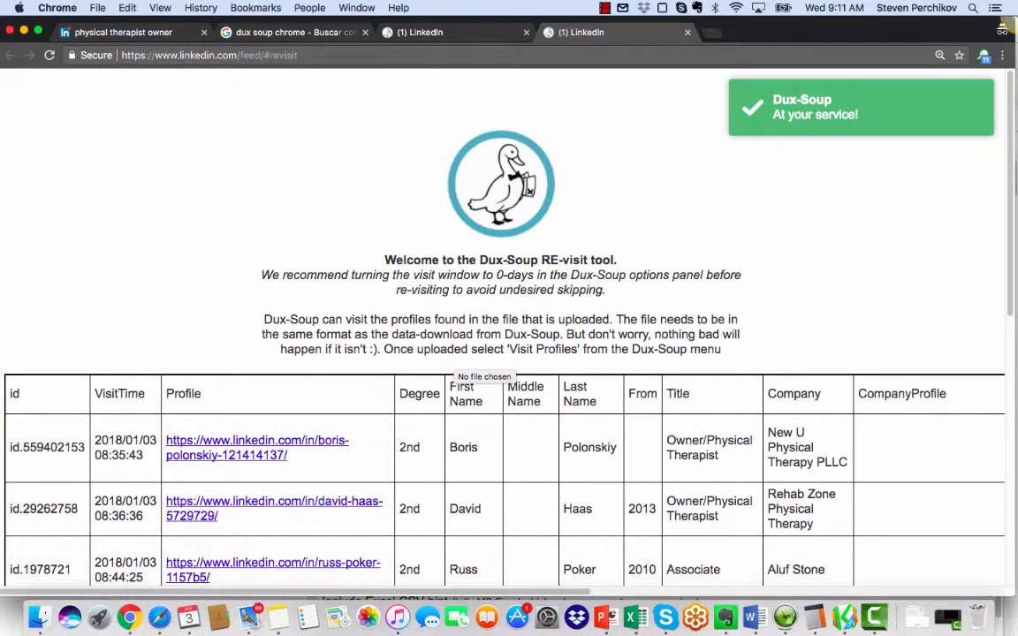
scroll(484, 367, down, 5)
scroll(484, 367, up, 3)
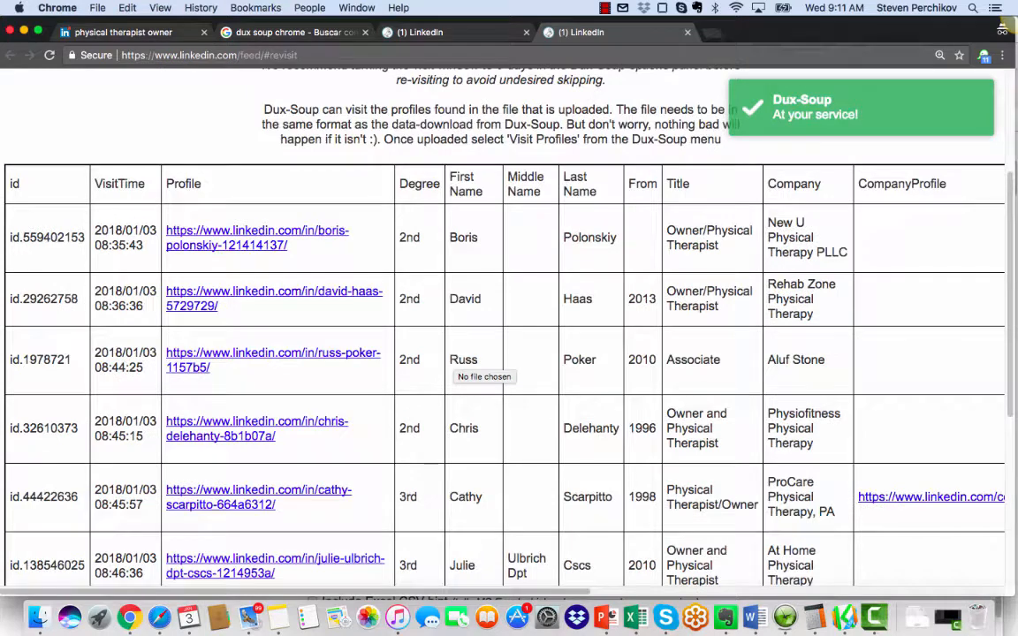
scroll(484, 366, up, 3)
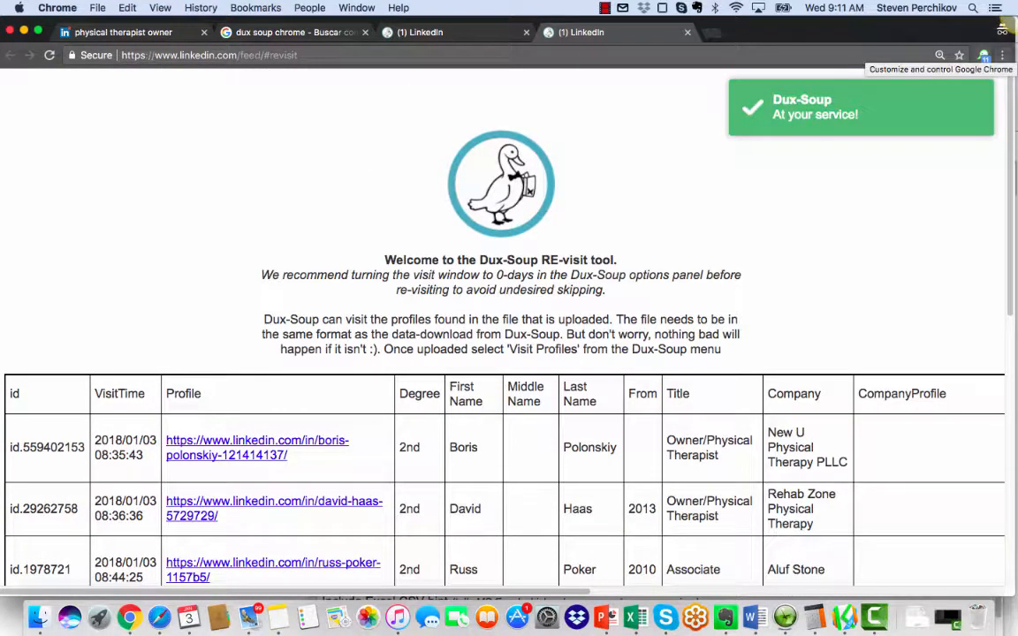
Step: Open Dux-Soup's Visit Profiles setup for the uploaded list, choose "Yes, please" for the email address lookup, and cancel the auto-visit
click(983, 54)
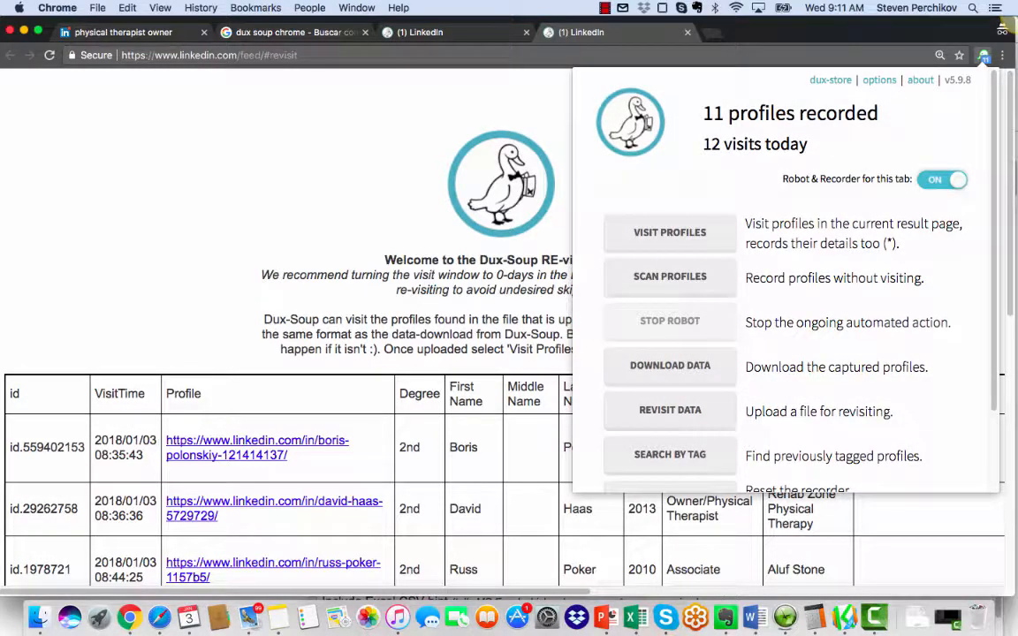
scroll(786, 283, down, 2)
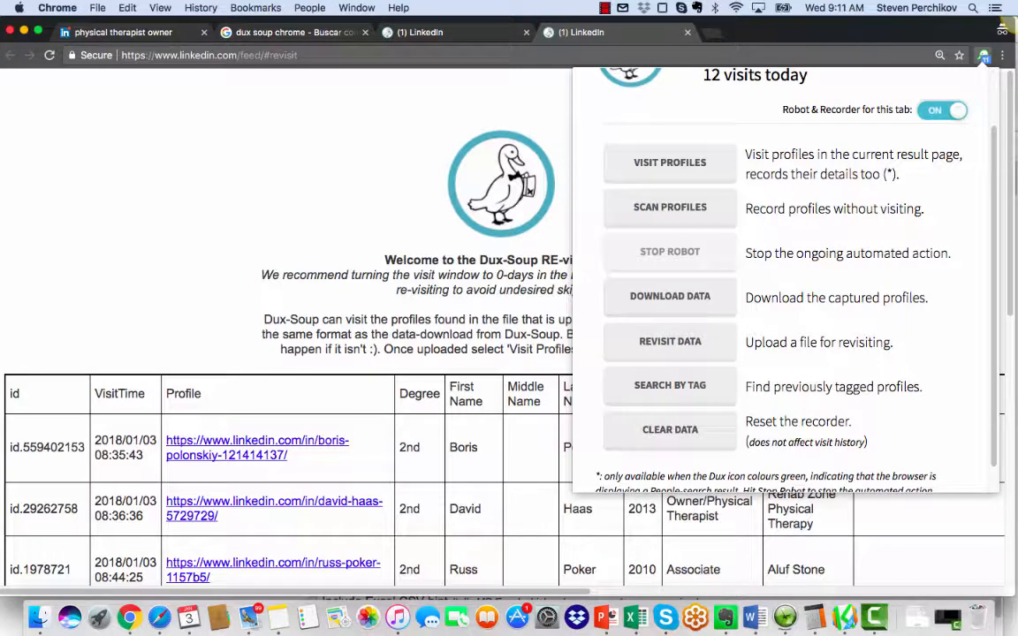
click(670, 164)
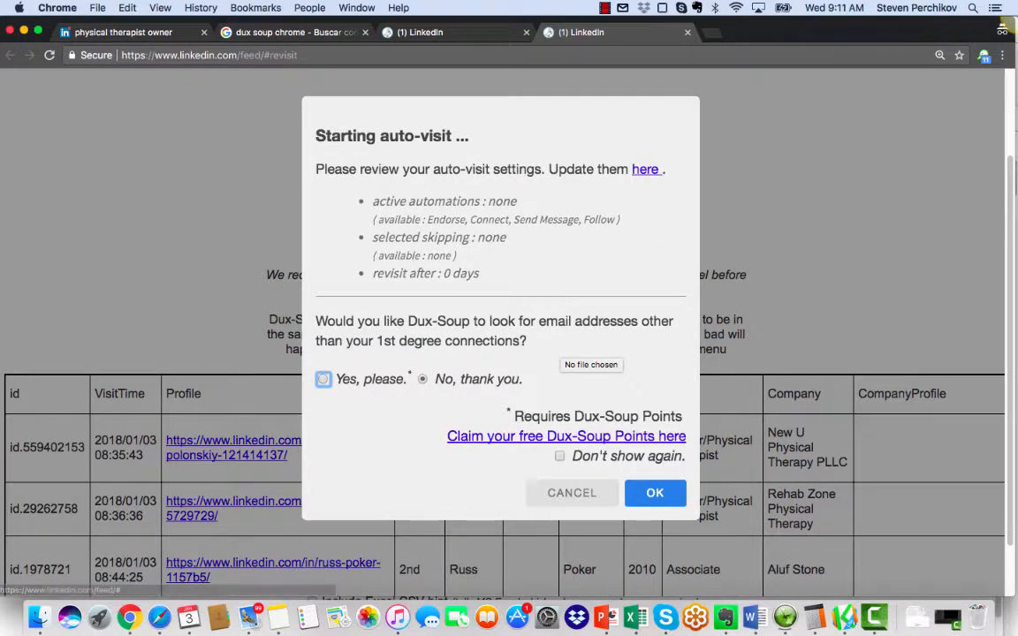
click(323, 379)
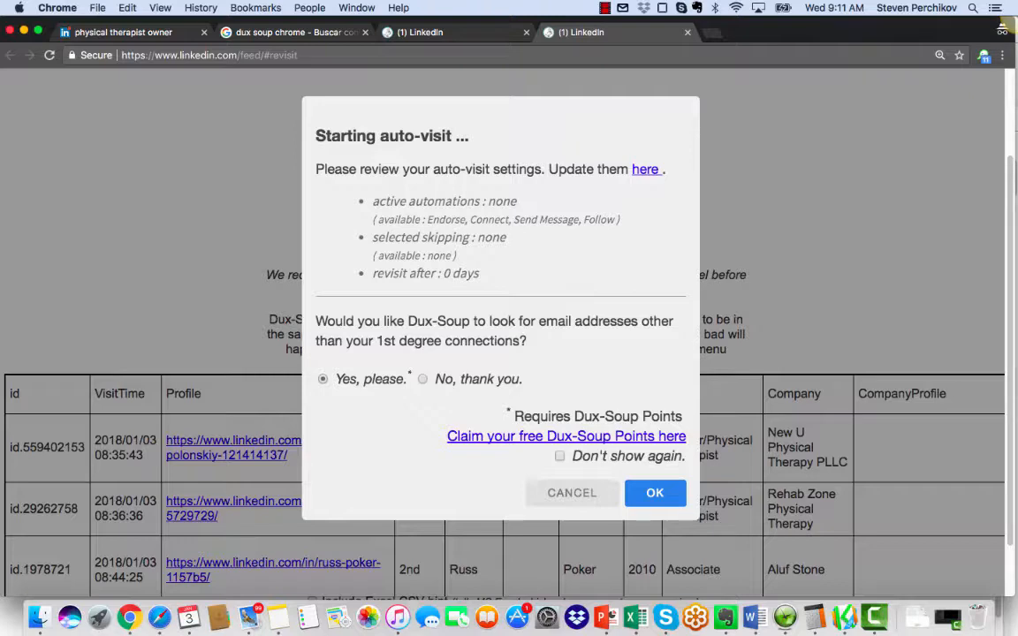
key(Escape)
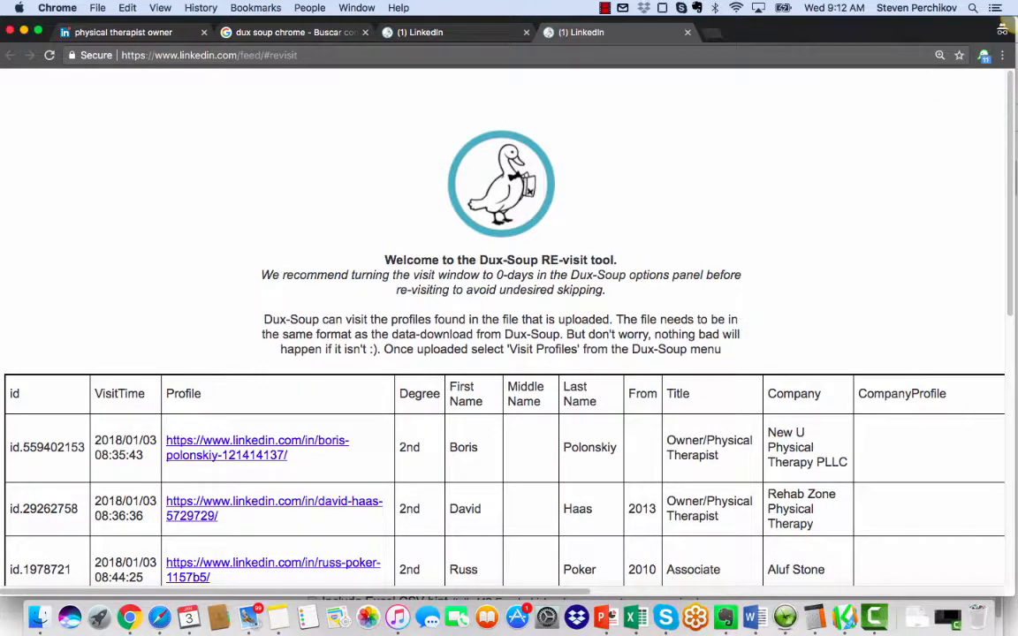
click(604, 8)
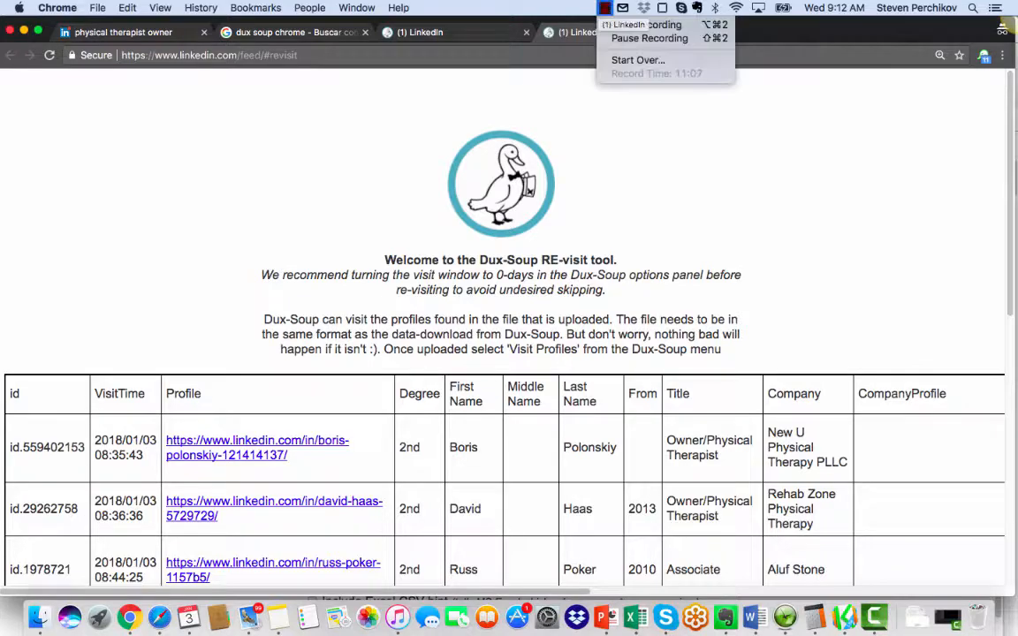